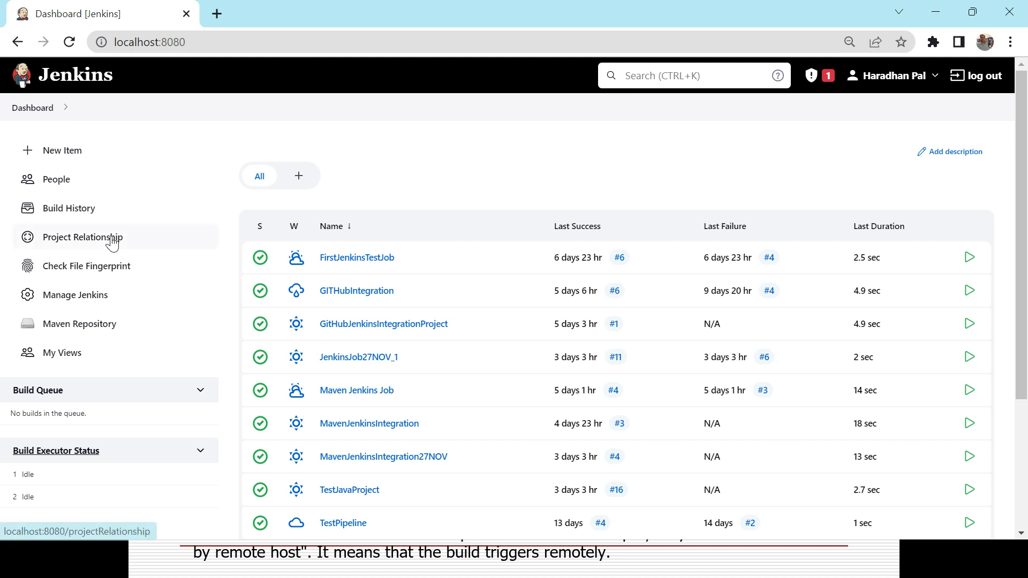
Step: Start a new Jenkins item from the dashboard
click(64, 152)
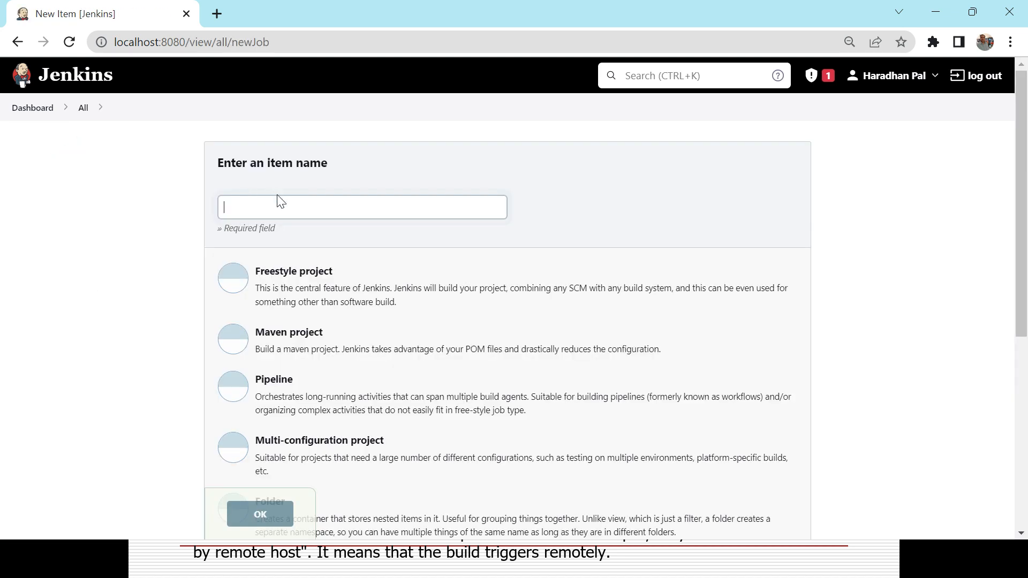
Step: Create a Freestyle project named JenkinsRemoteJib and confirm it
click(277, 201)
text(JenkinsRemote)
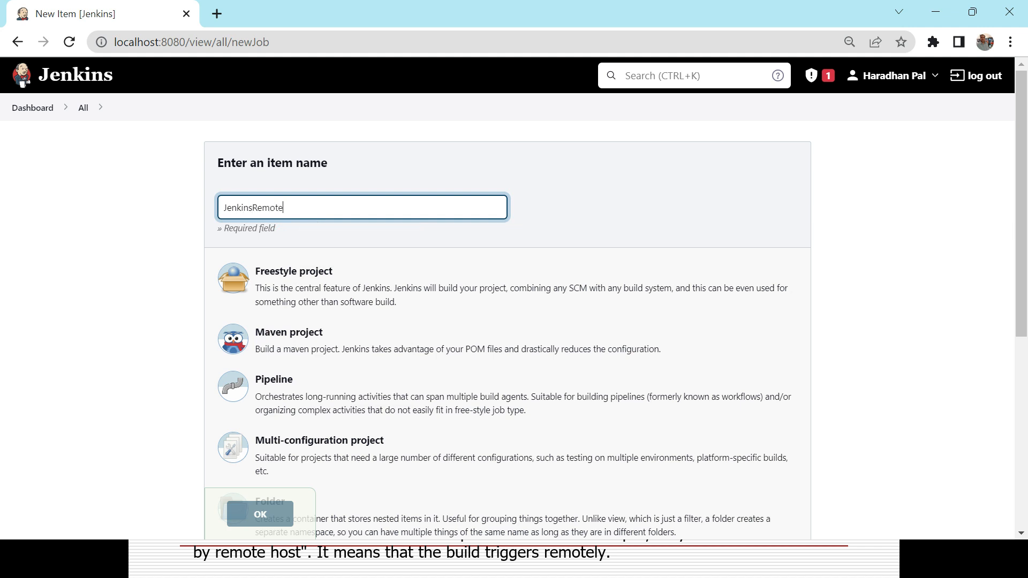
text(Jib)
click(297, 282)
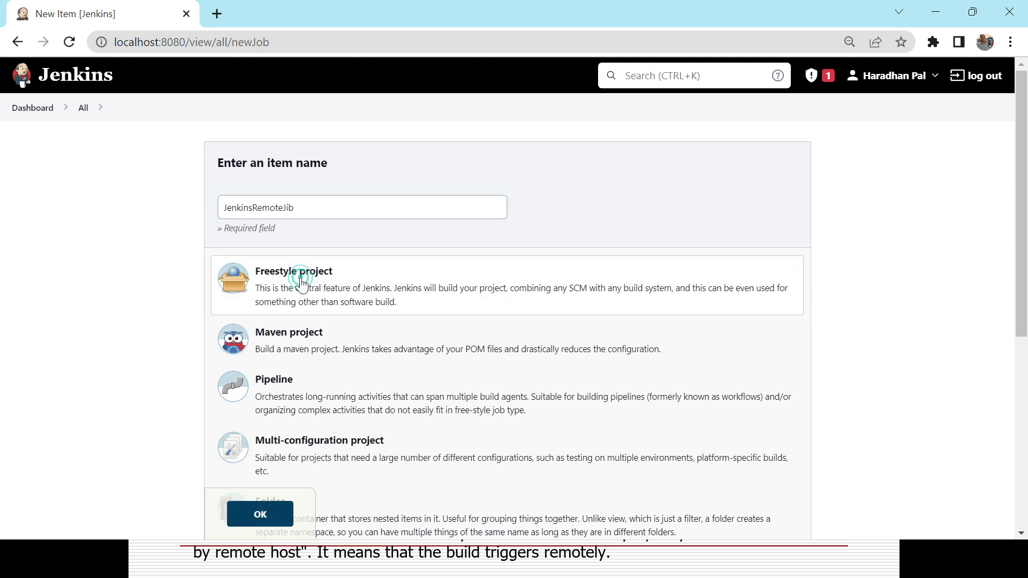
click(270, 512)
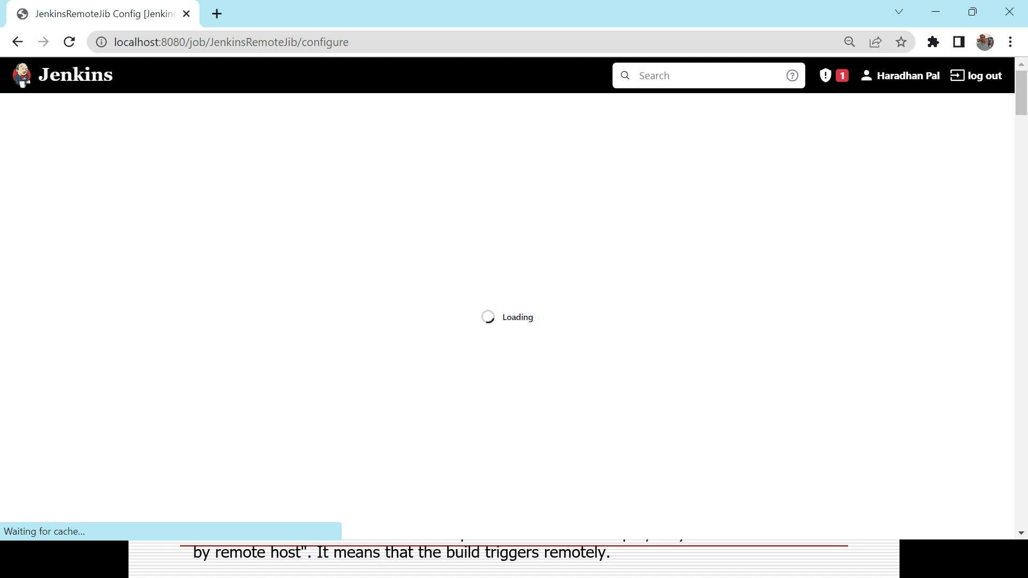
Step: Describe the job as 'This project will describe how to trigger jenkins job remotely'
click(412, 236)
text(This project will describe how to trigger jenk)
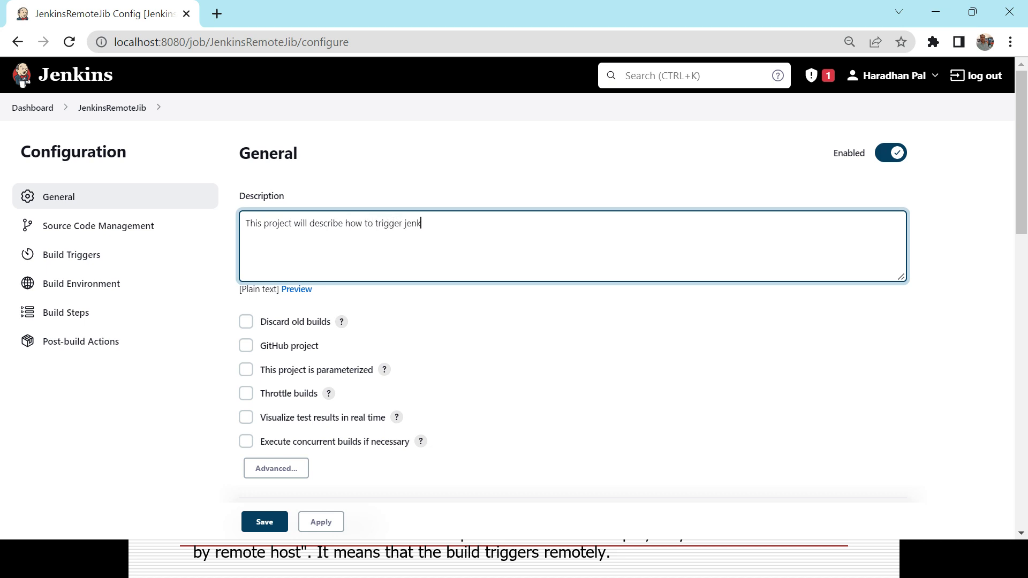
text(ins job remotely)
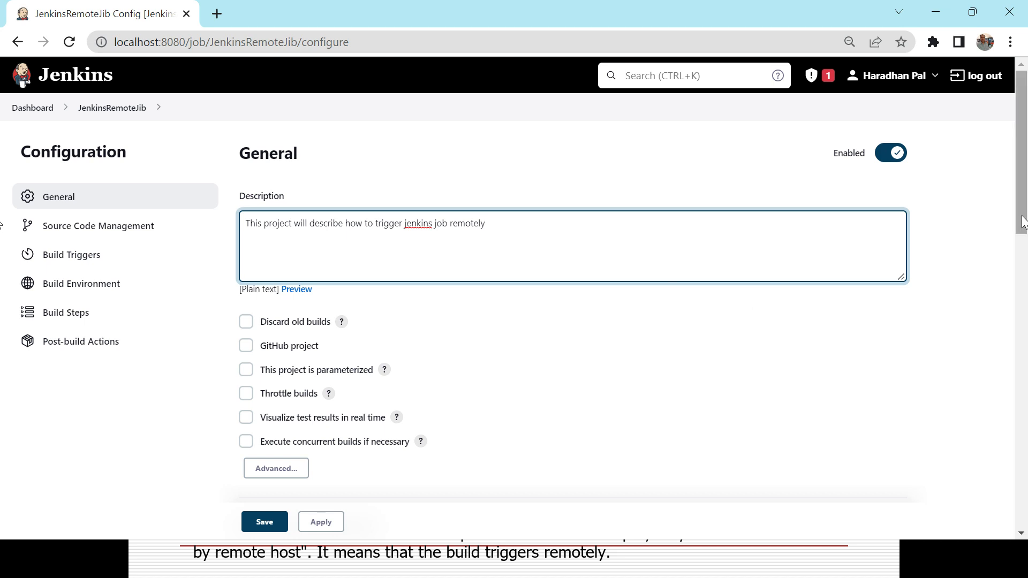
drag(1022, 213, 1025, 517)
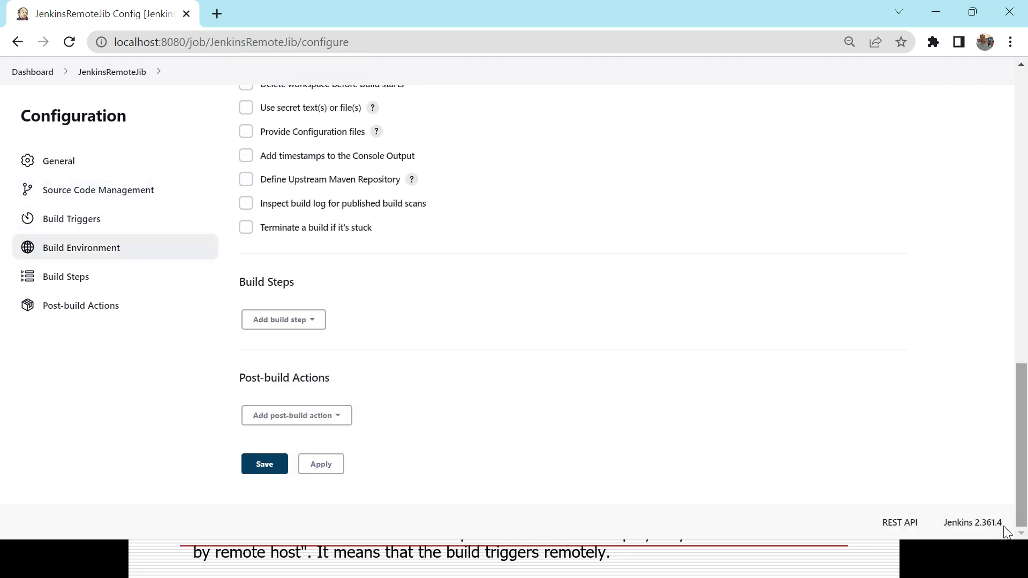
Step: Add an Execute Windows batch command build step running echo %date% and apply it
click(316, 324)
click(312, 366)
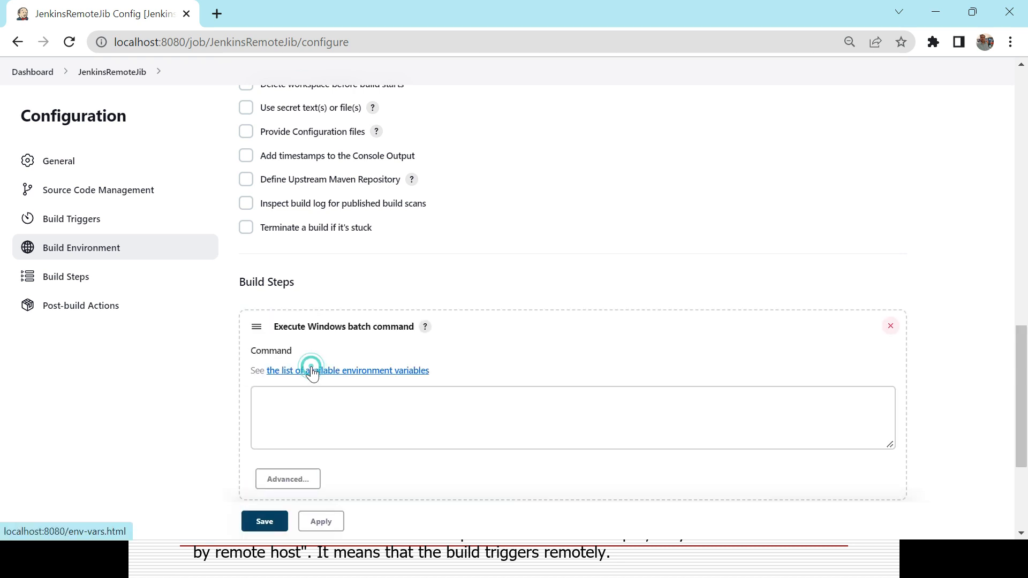
click(312, 399)
text(echo)
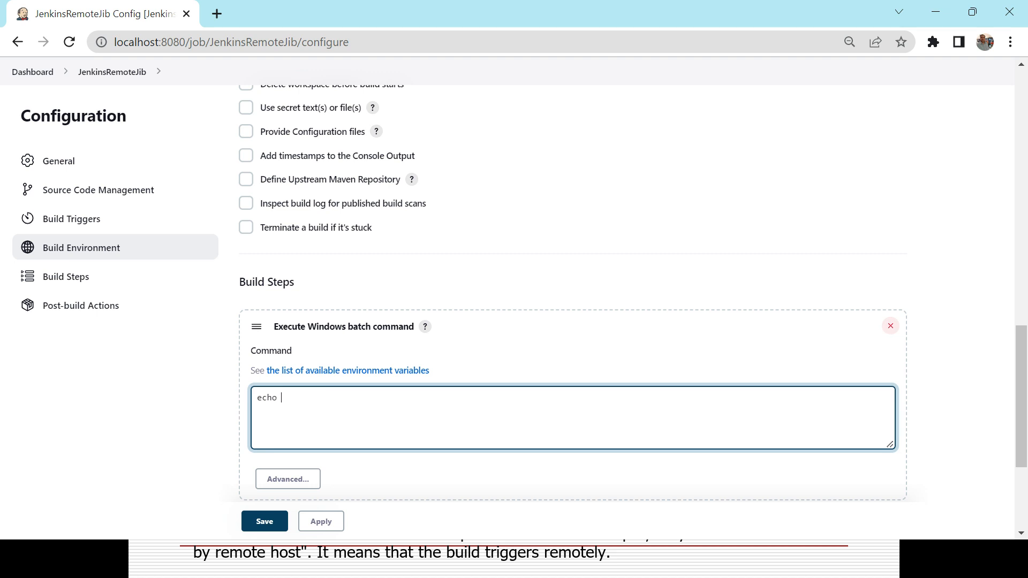
text( %date%)
click(316, 521)
Step: Save the job, run Build Now, and open build #1's console output
click(264, 522)
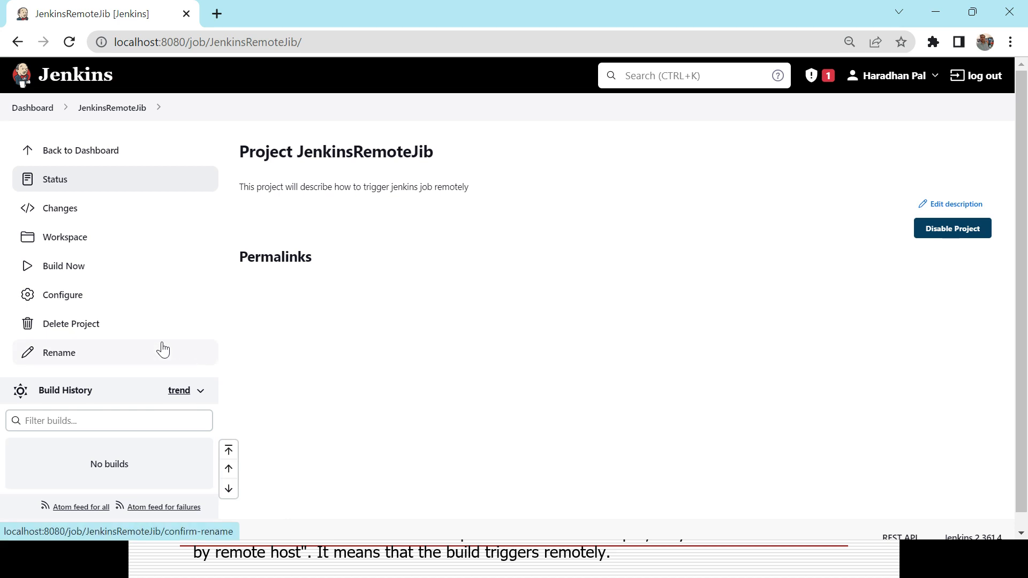
click(74, 268)
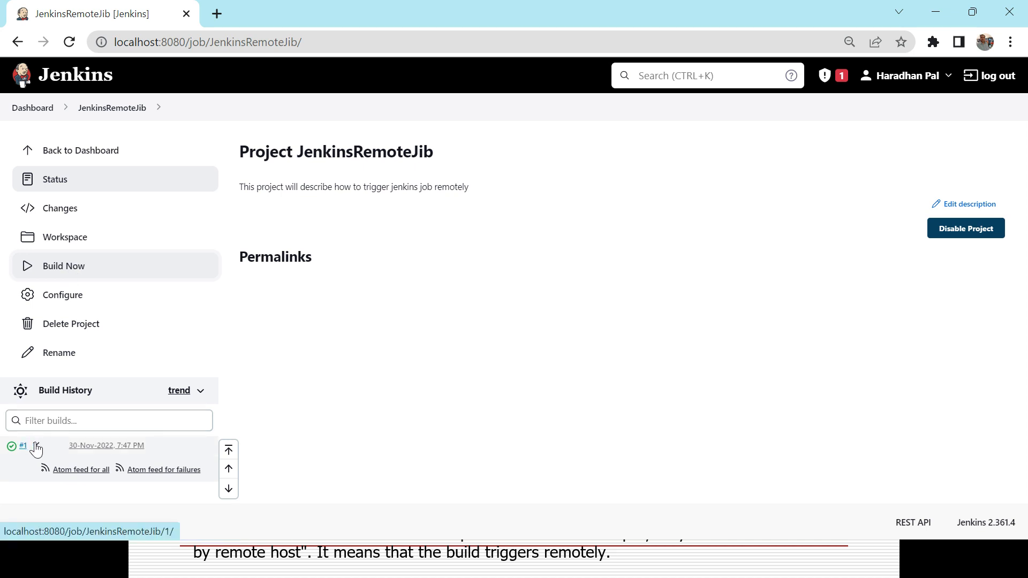
click(36, 445)
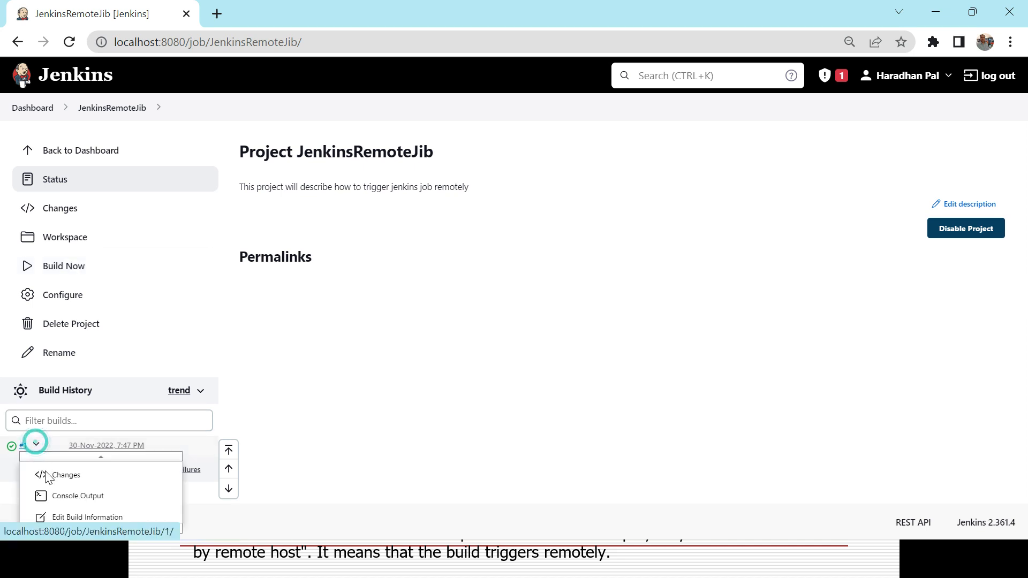
click(82, 496)
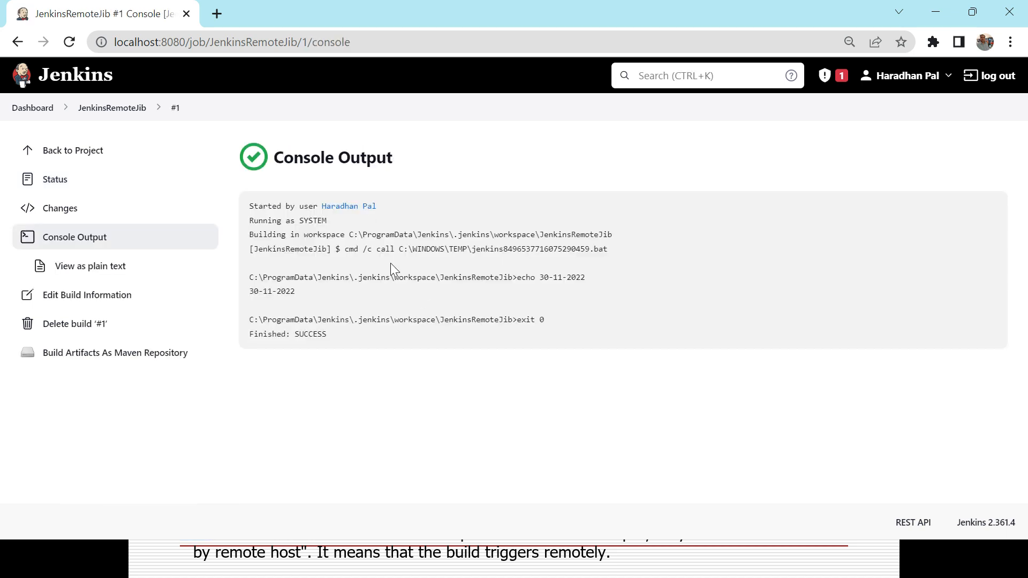
Step: Review the log's starter line, echoed date 30-11-2022 and Finished: SUCCESS, then return to the project
drag(249, 207, 377, 207)
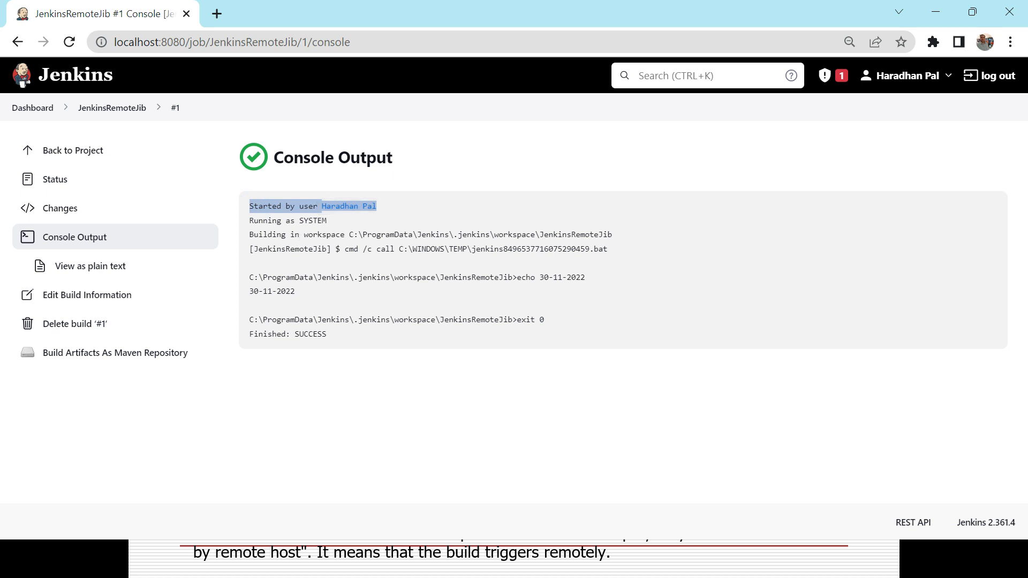
drag(250, 292, 299, 292)
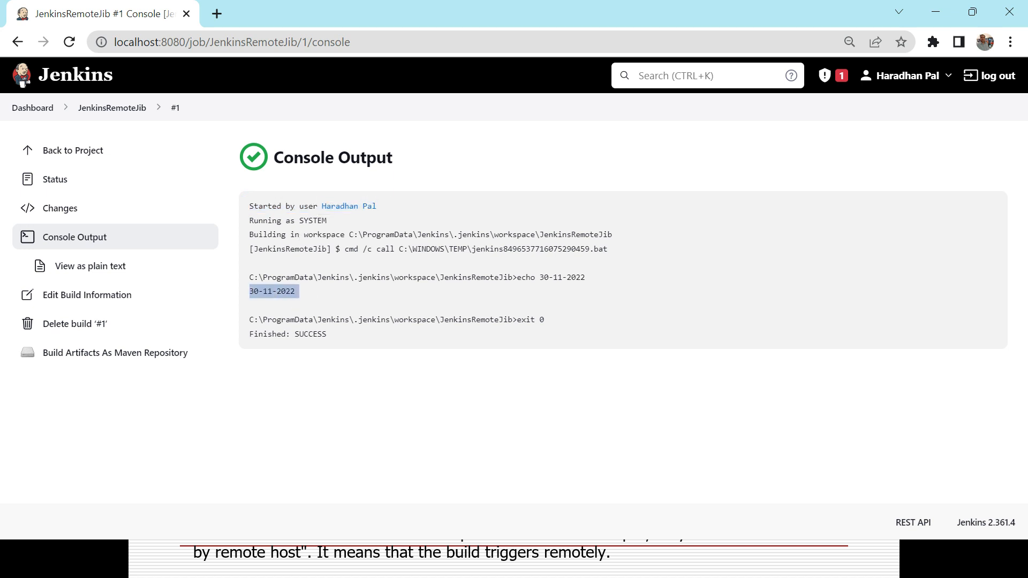
drag(544, 320, 519, 320)
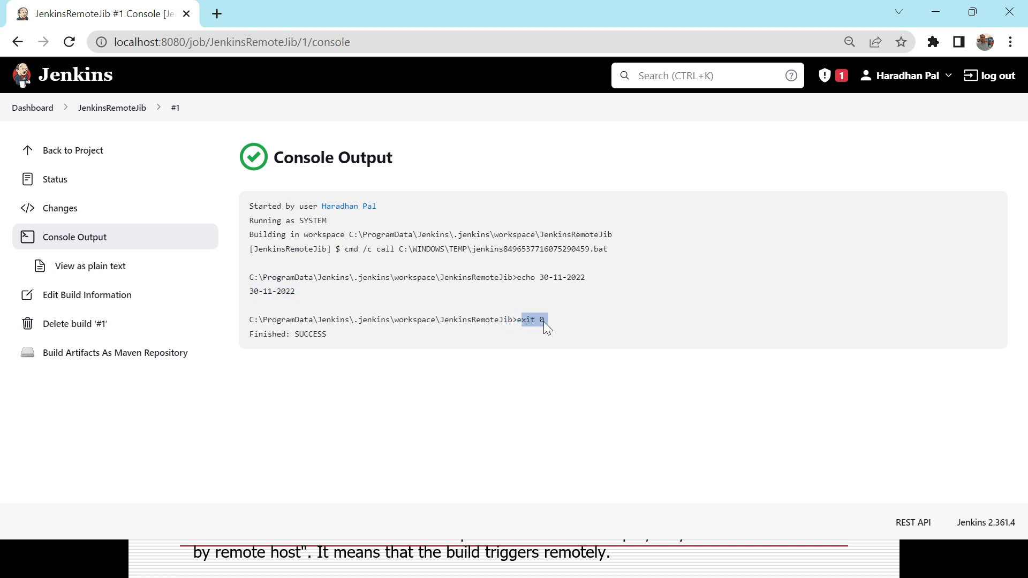
click(353, 341)
triple_click(310, 335)
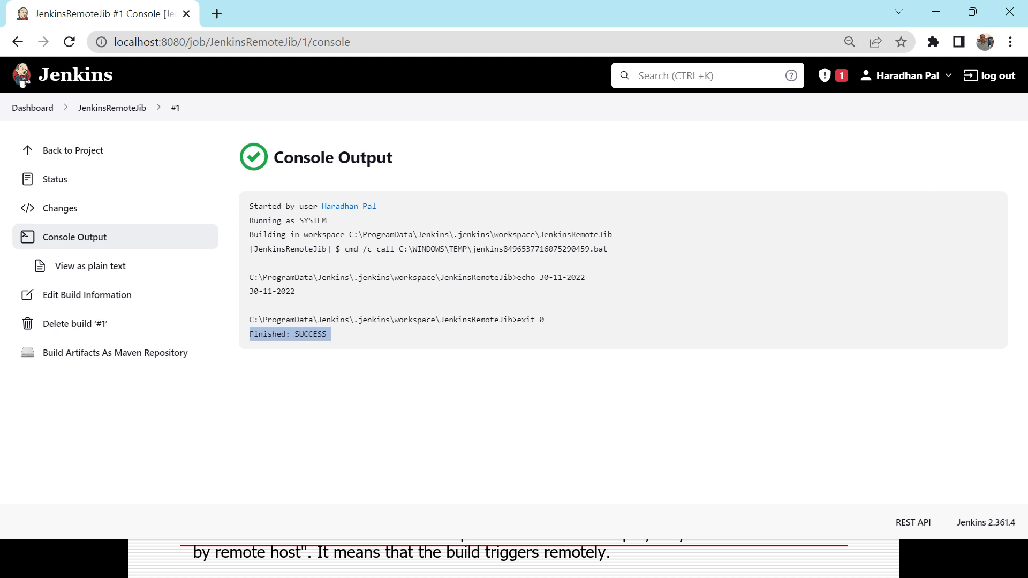
click(249, 205)
drag(249, 205, 364, 217)
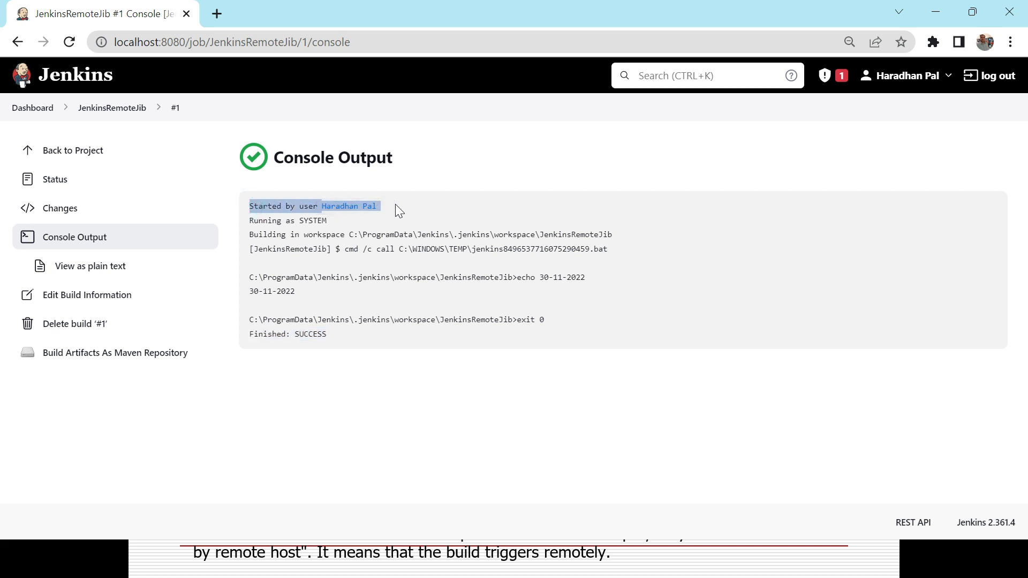
click(111, 108)
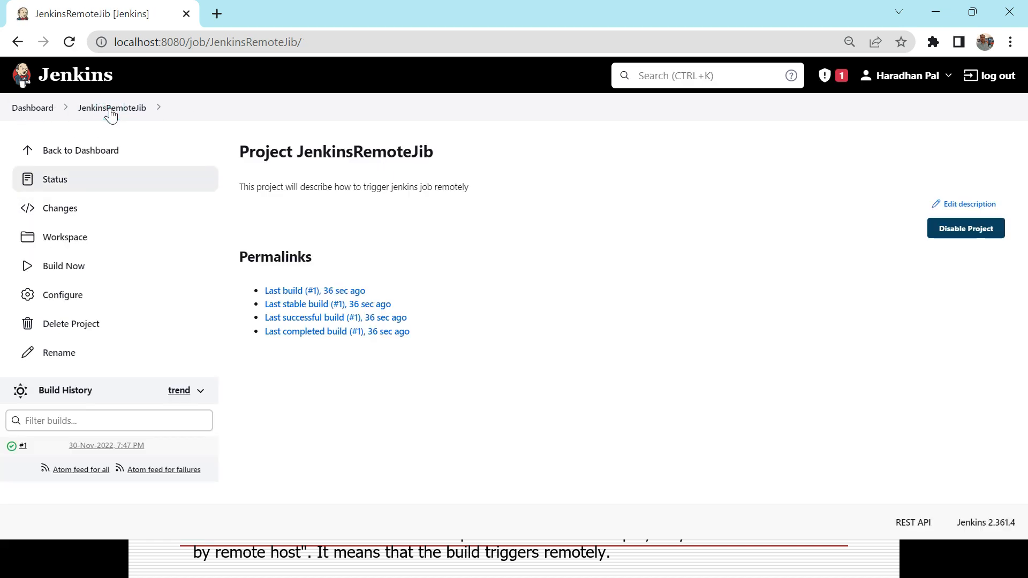
Step: Reopen JenkinsRemoteJib's configuration at the Build Triggers section
click(74, 297)
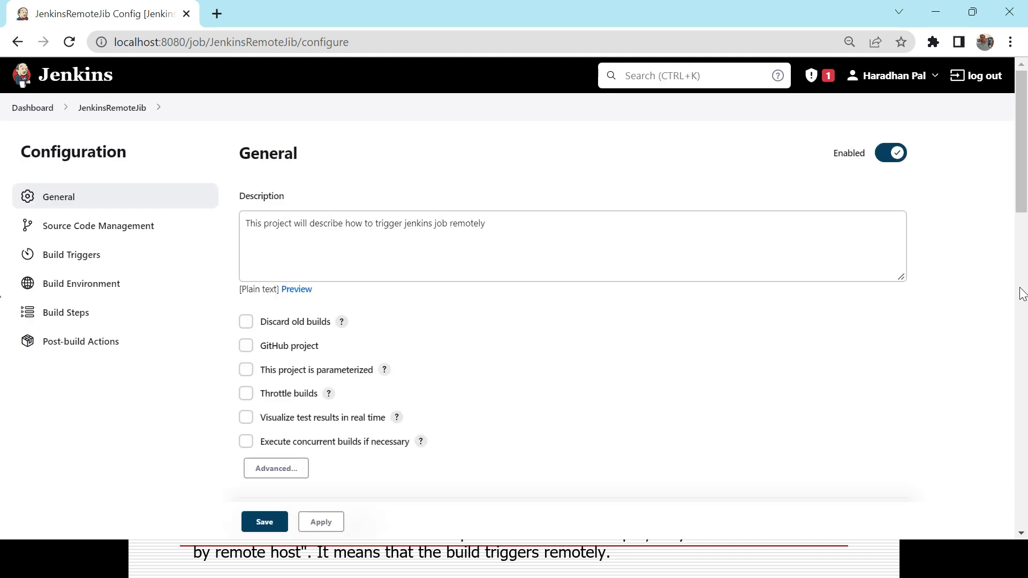
click(1022, 294)
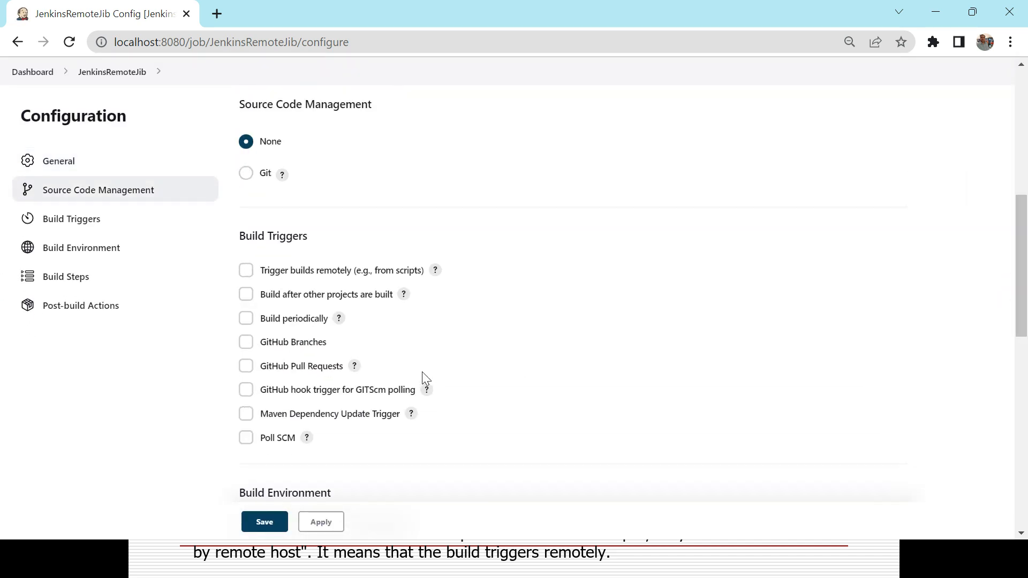
click(246, 272)
triple_click(241, 236)
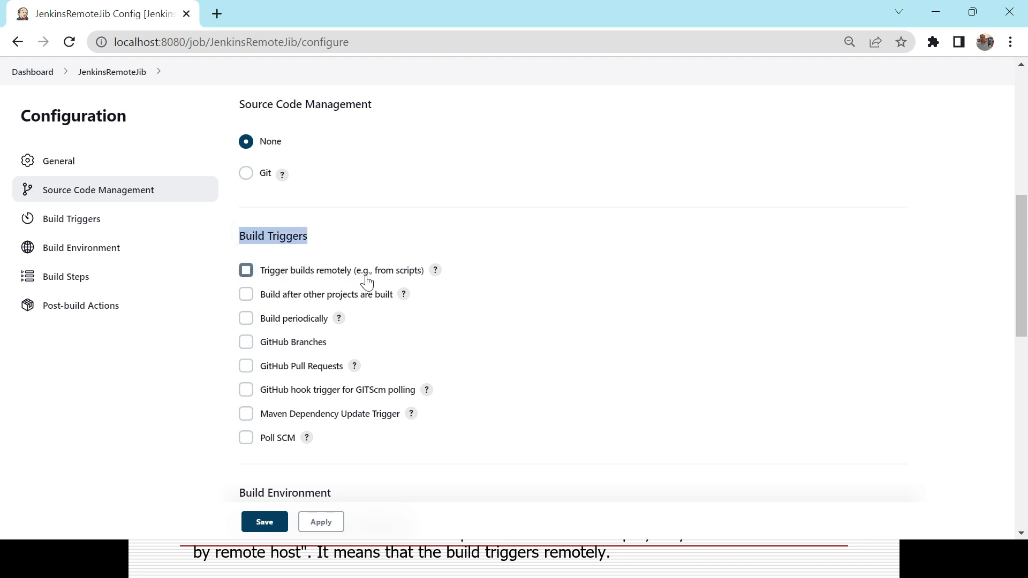
Step: Read the remote-trigger help, then enable 'Trigger builds remotely (e.g., from scripts)'
click(435, 272)
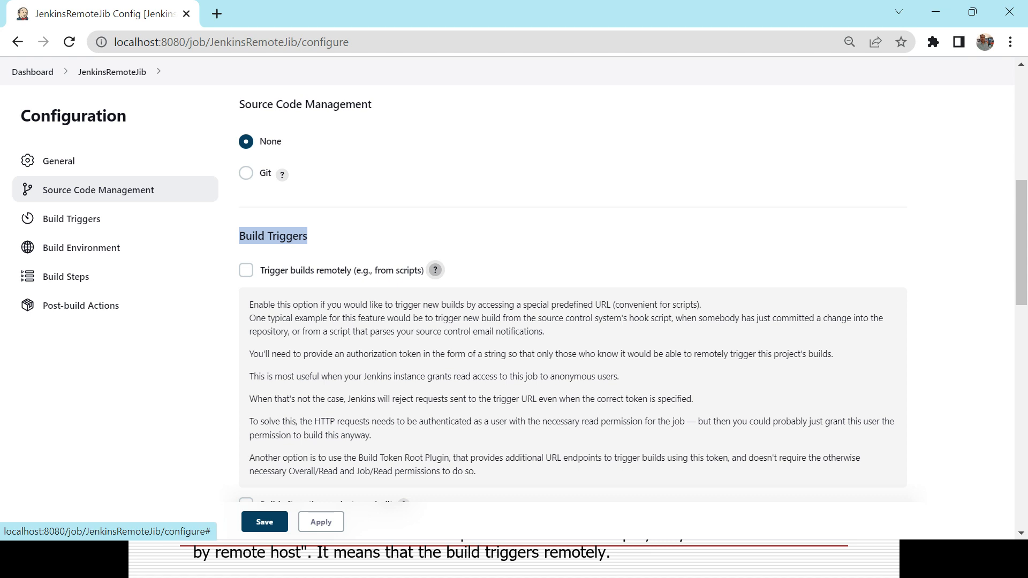
drag(1020, 235, 1021, 262)
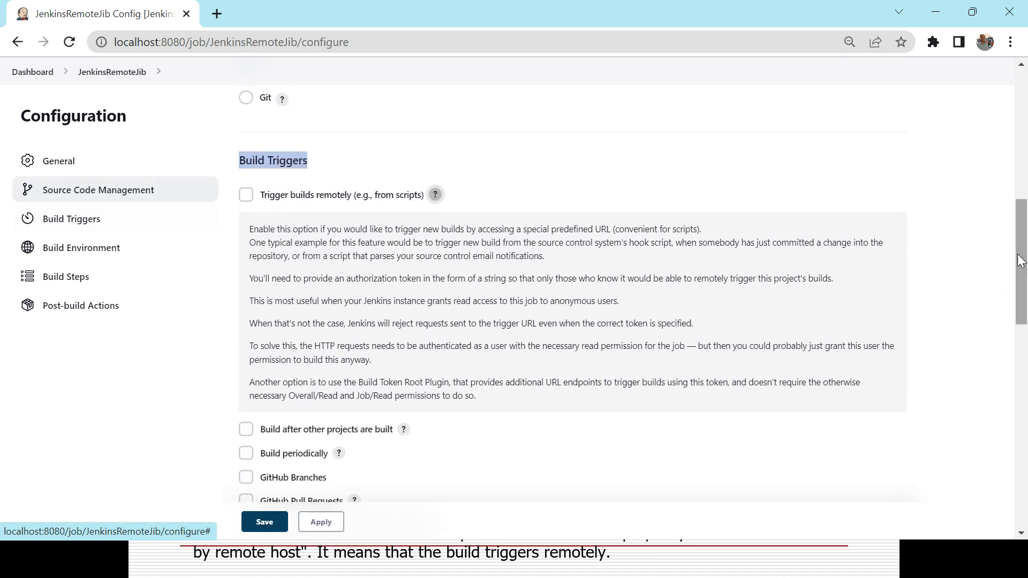
click(435, 195)
click(246, 197)
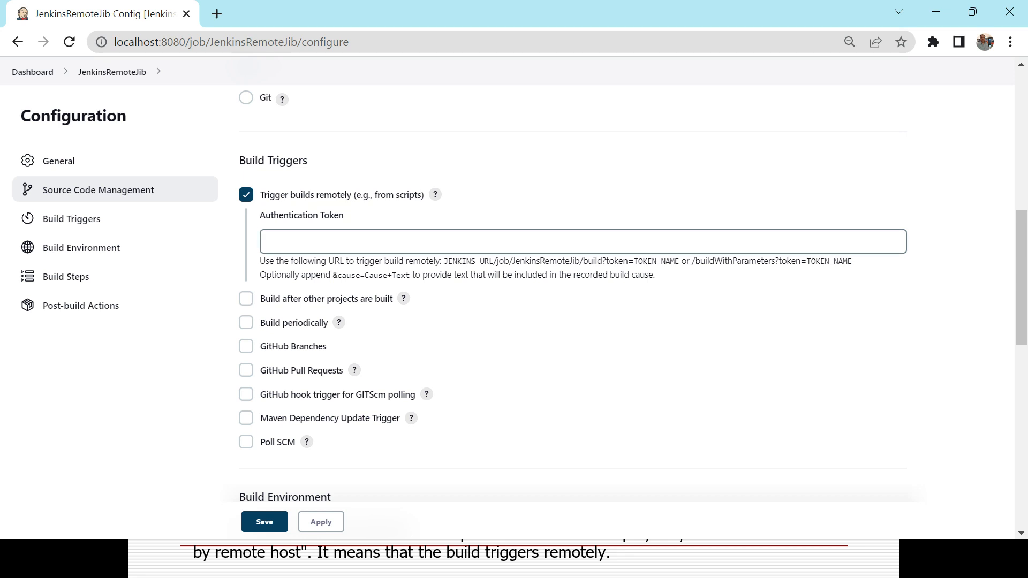
click(323, 240)
Step: Enter the authentication token and save the JenkinsRemoteJib configuration
text(12345)
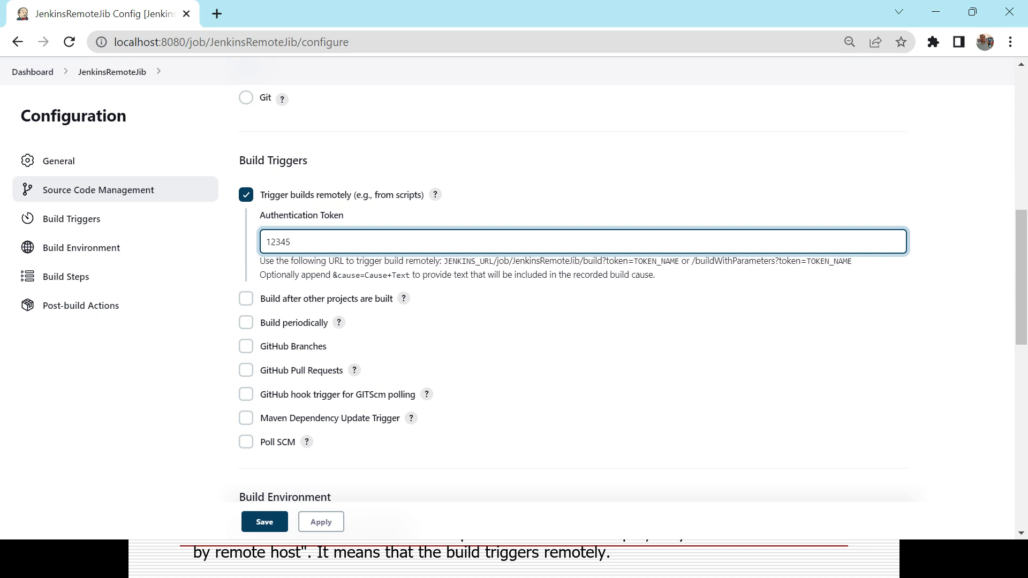
key(alt+Tab)
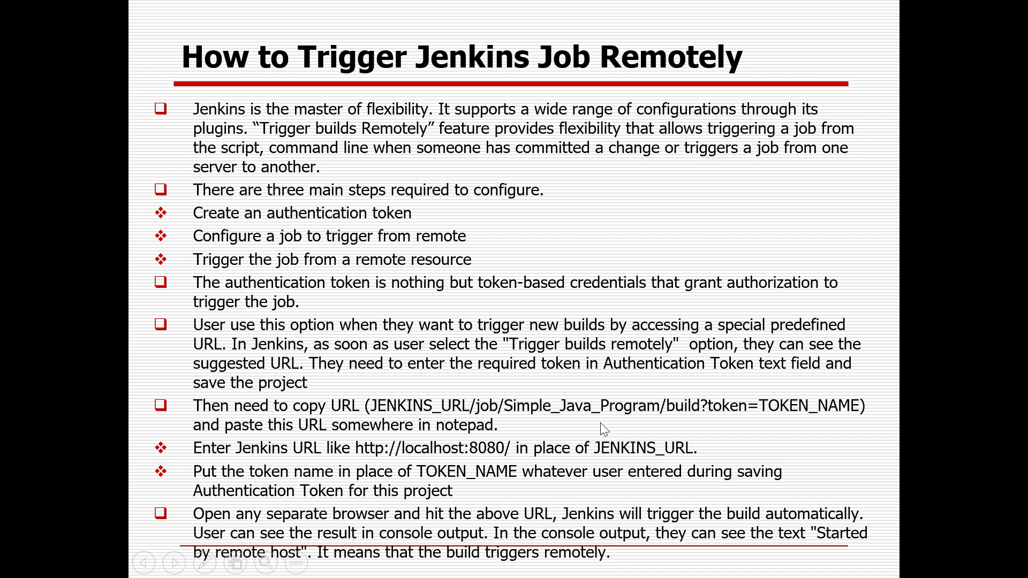
key(alt+Tab)
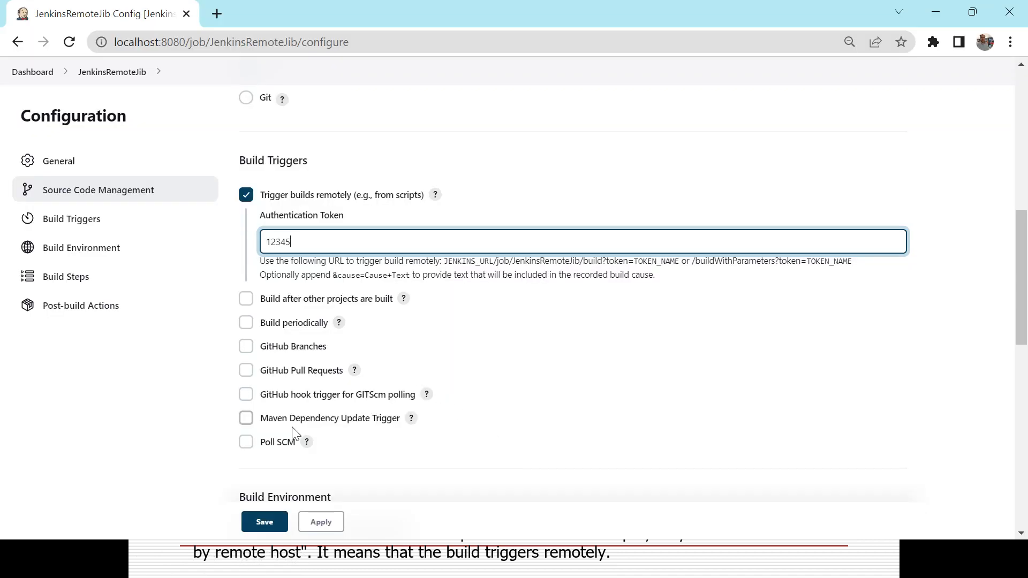
click(265, 523)
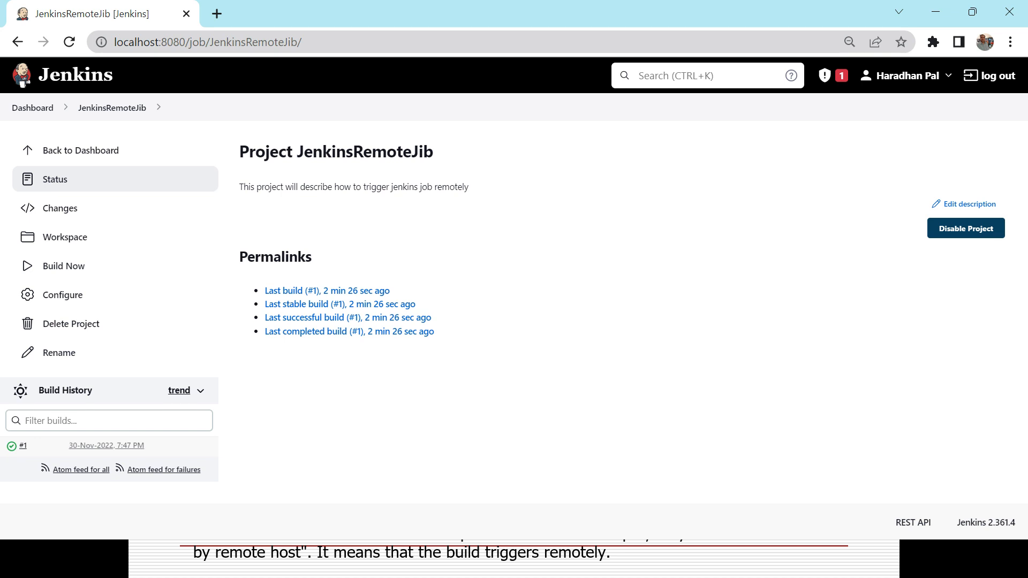
click(329, 43)
key(ctrl+c)
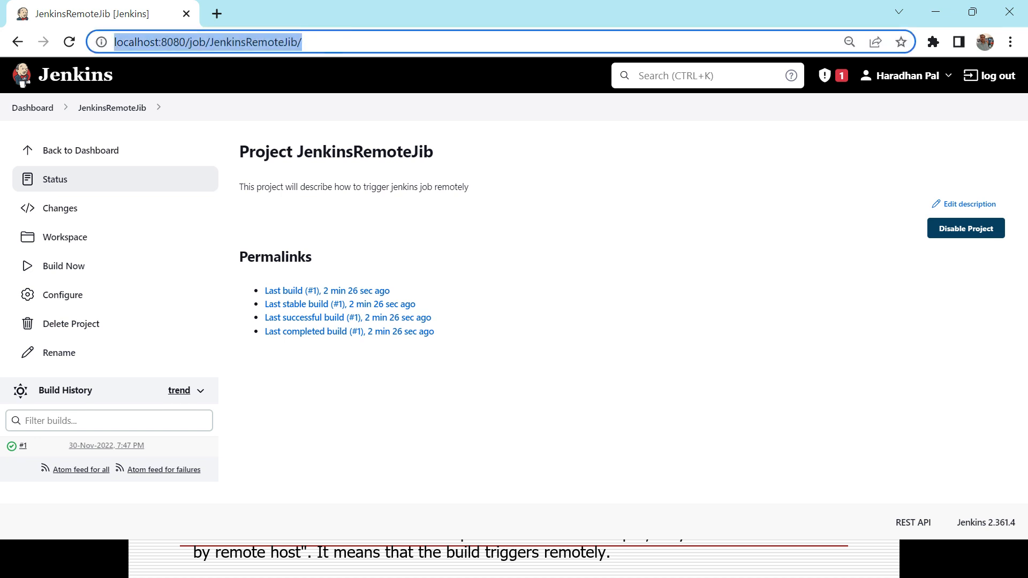
Step: Copy the project page URL, then bring up the Windows Run dialog
key(alt+Tab)
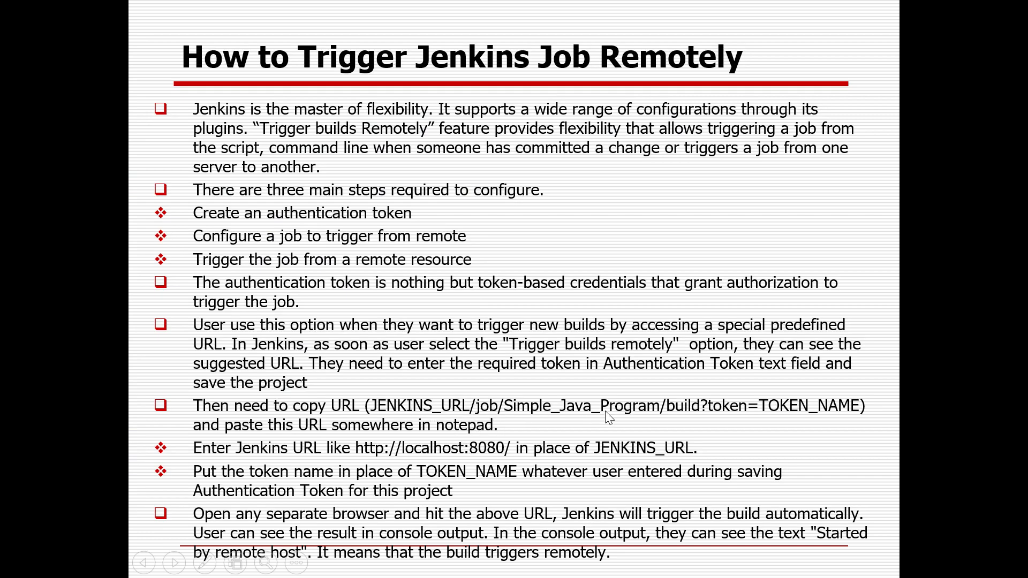
key(alt+Tab)
key(super+r)
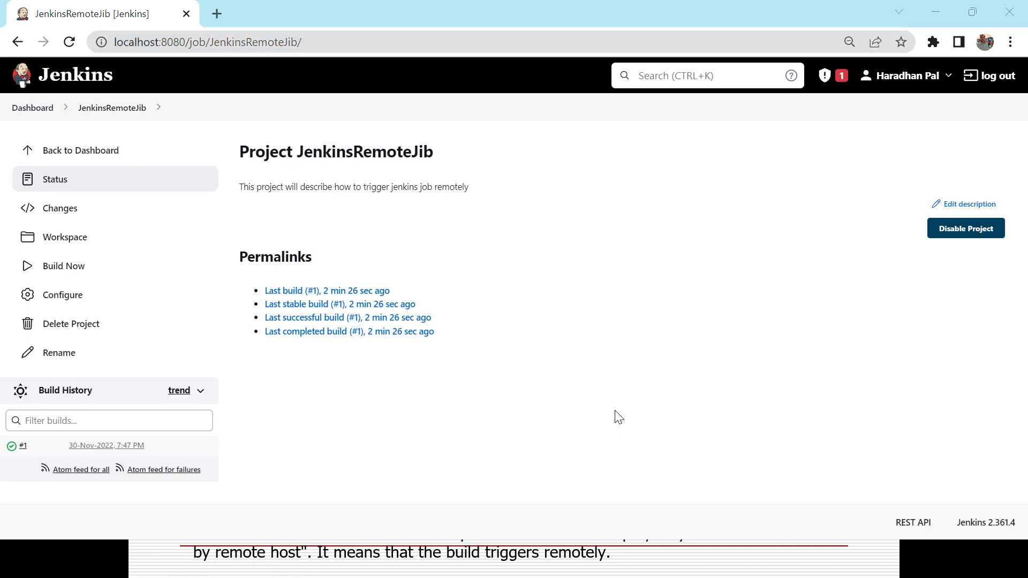
Step: Launch Notepad and paste the copied JenkinsRemoteJib project URL
text(notepad)
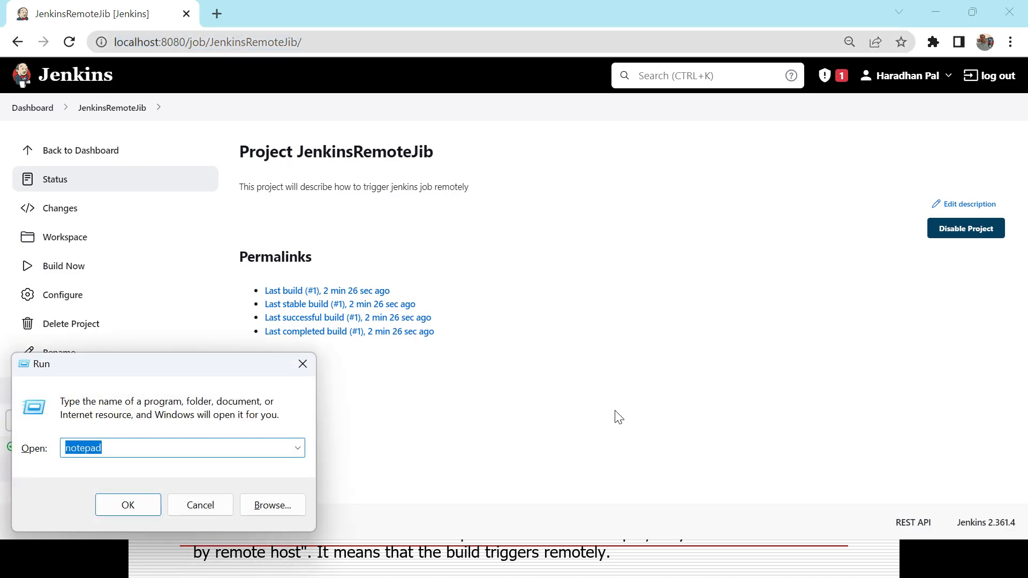
key(Return)
key(ctrl+v)
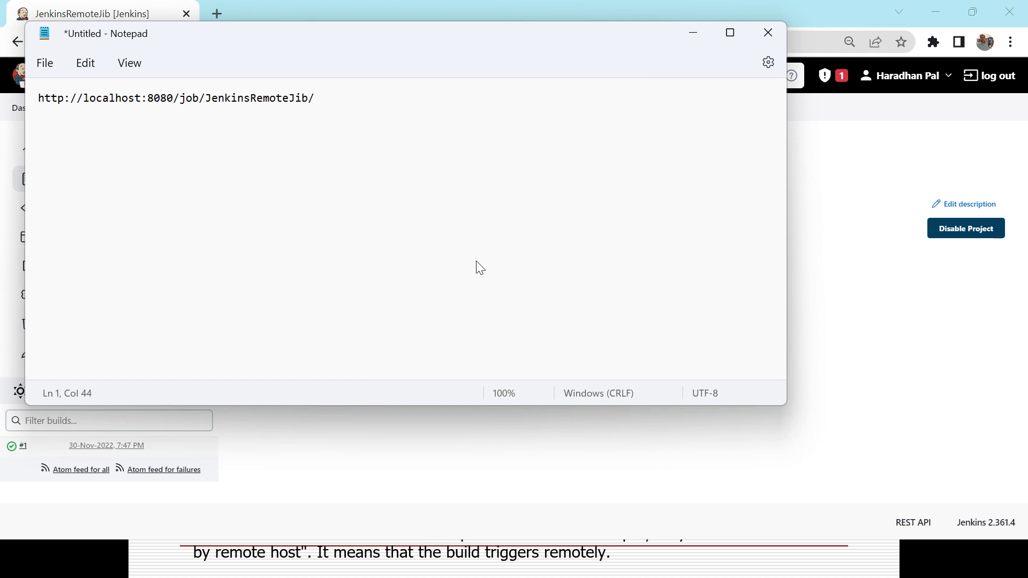
key(alt+Tab)
key(alt+Tab)
key(Tab)
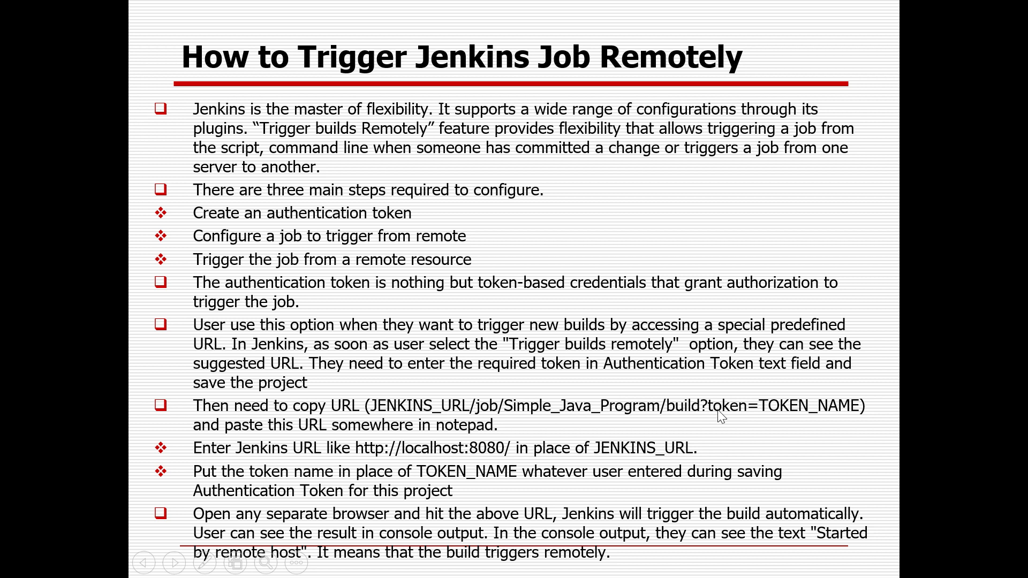
key(alt+Tab)
key(alt+Tab)
key(alt+Tab)
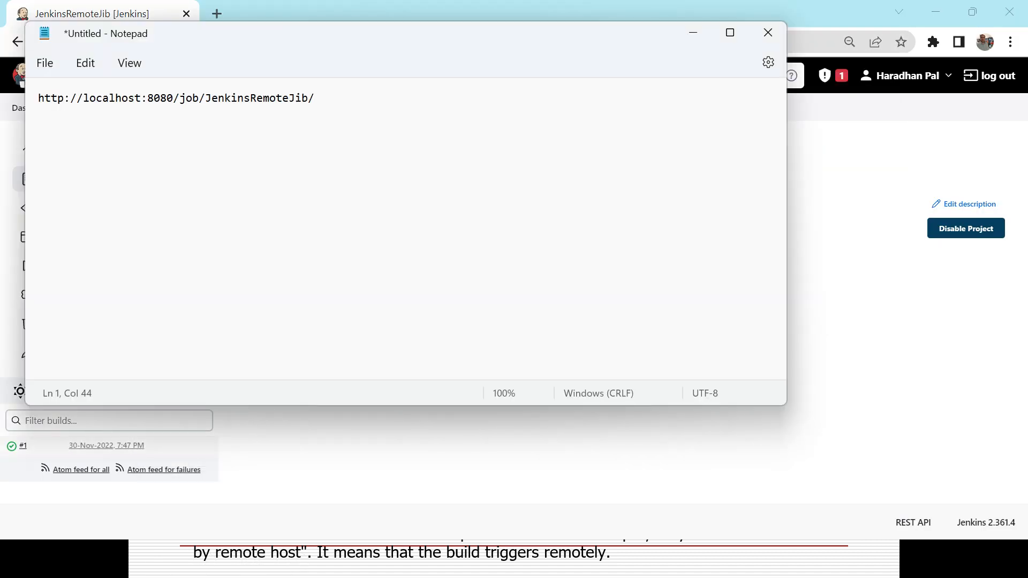
key(alt+Tab)
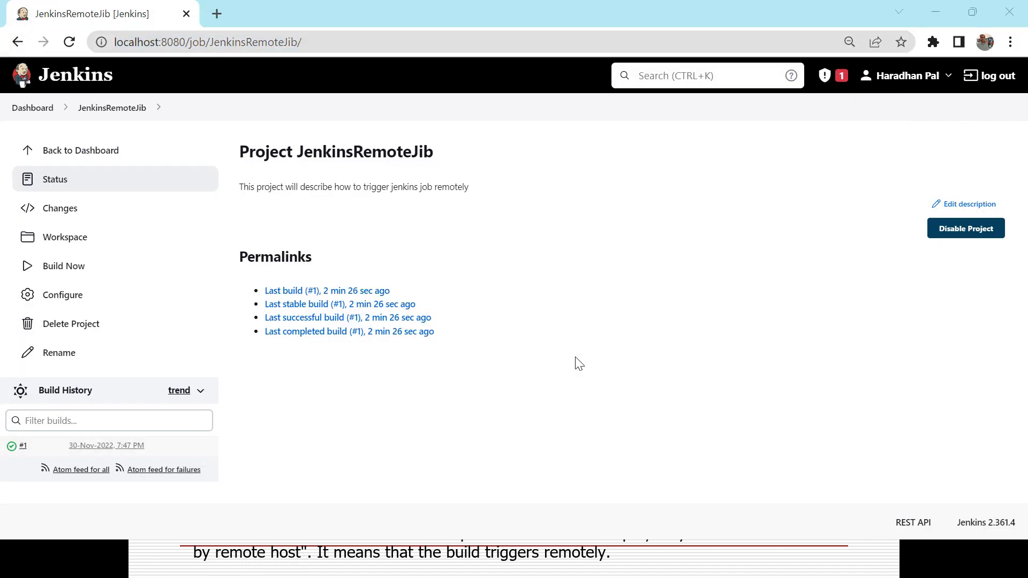
key(alt+Tab)
key(alt+Tab)
key(alt+Tab)
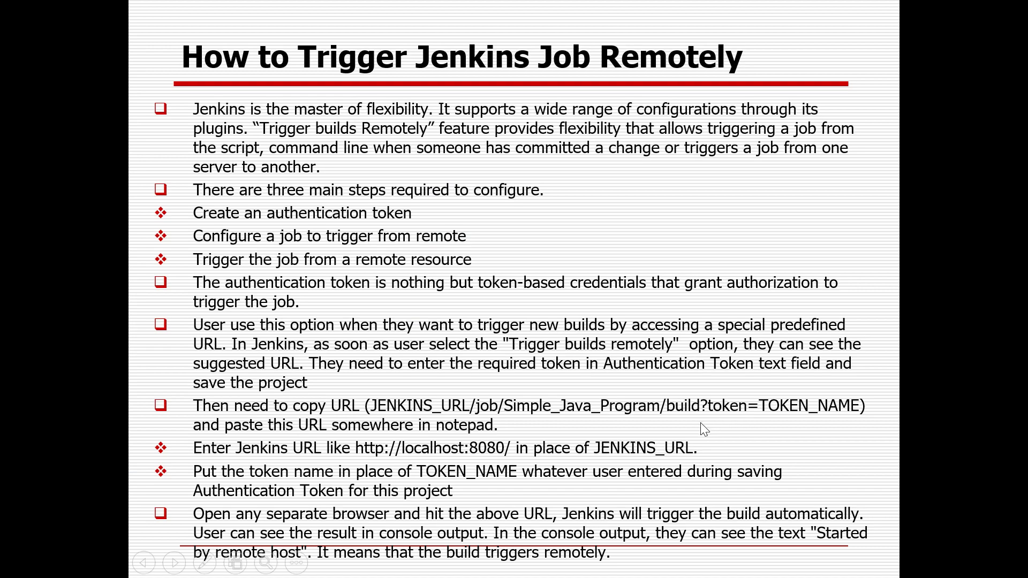
key(alt+Tab)
Step: Append build?token= and the authentication token to the URL in Notepad
text(bu)
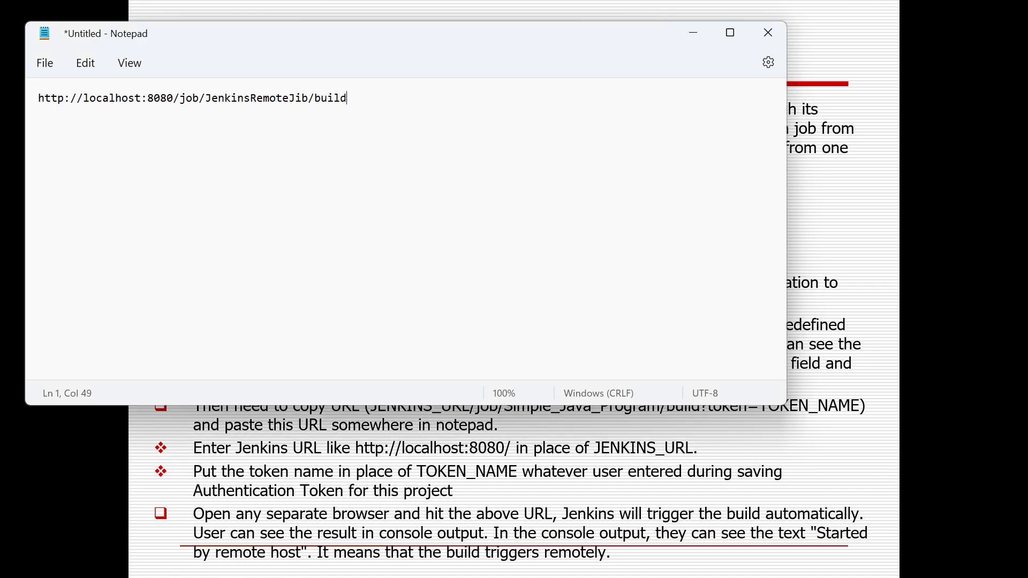
key(alt+Tab)
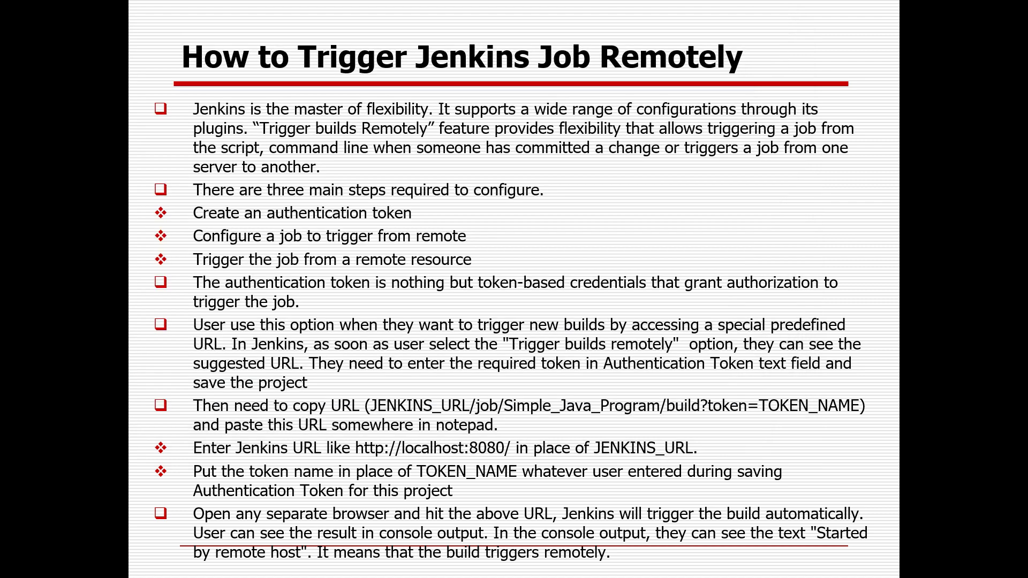
key(alt+Tab)
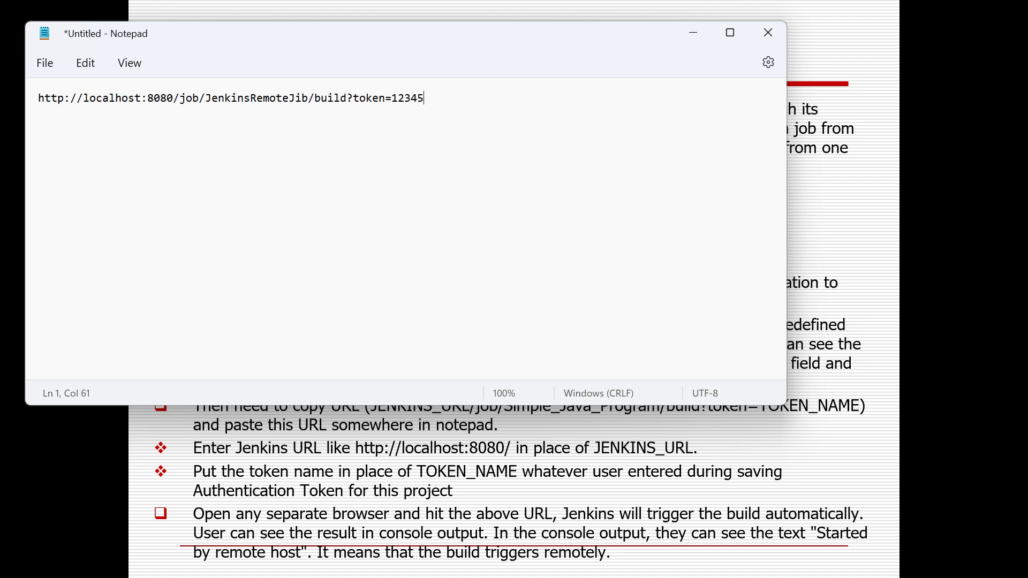
click(460, 91)
key(alt+Tab)
key(Tab)
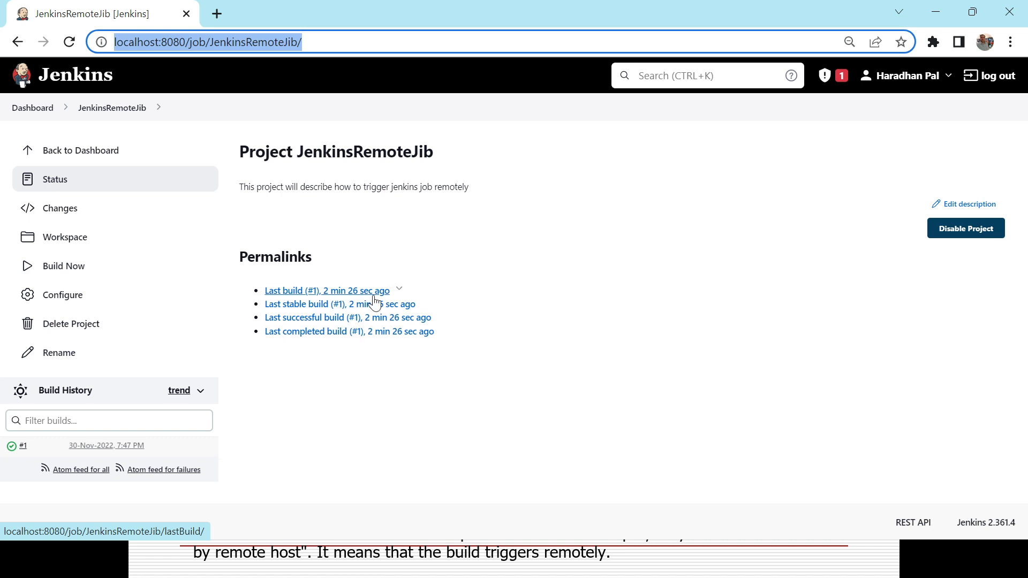
key(alt+Tab)
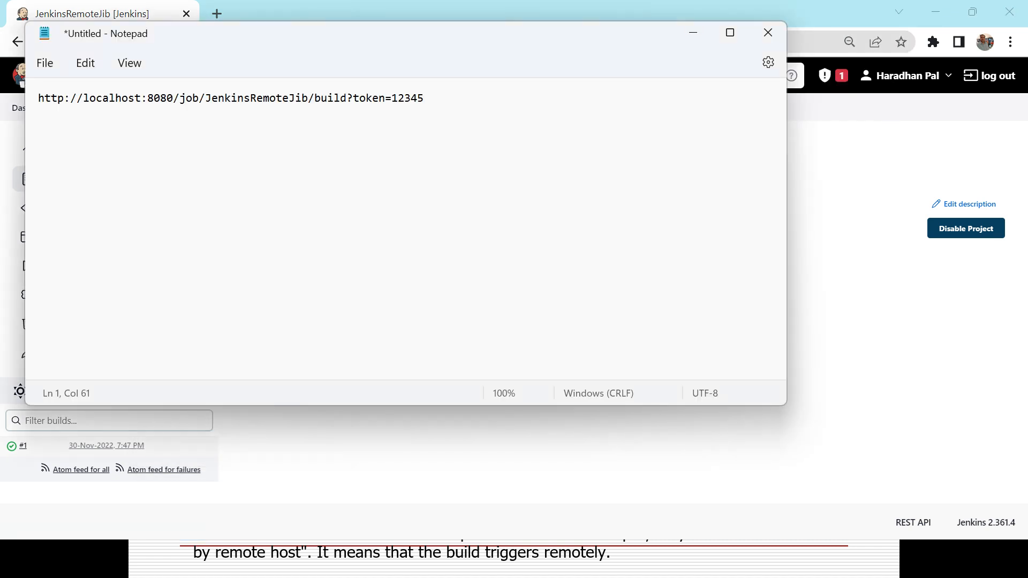
Step: Copy the full remote build URL from Notepad and reveal the desktop
key(ctrl+a)
key(ctrl+c)
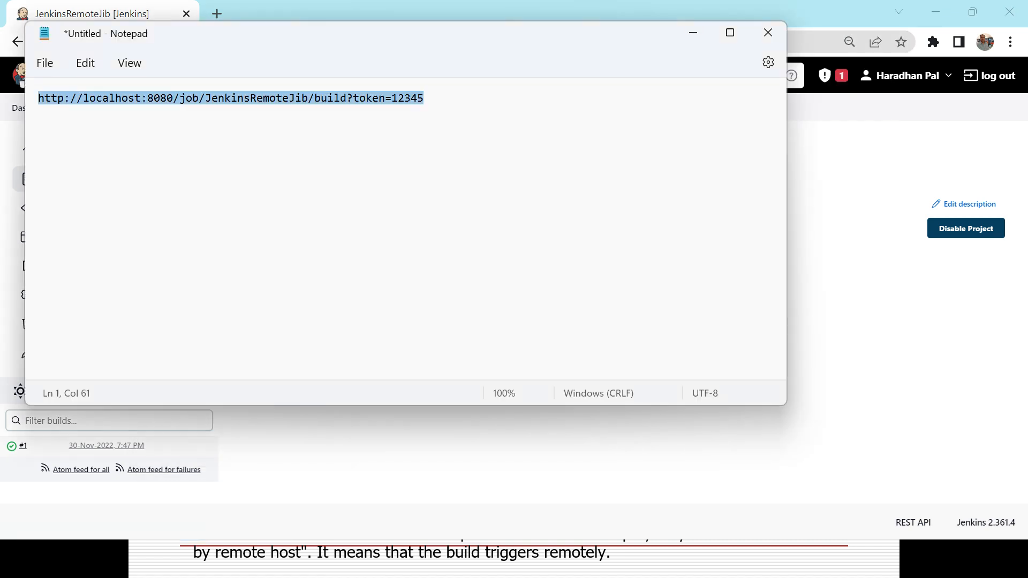
key(alt+Tab)
key(ctrl+l)
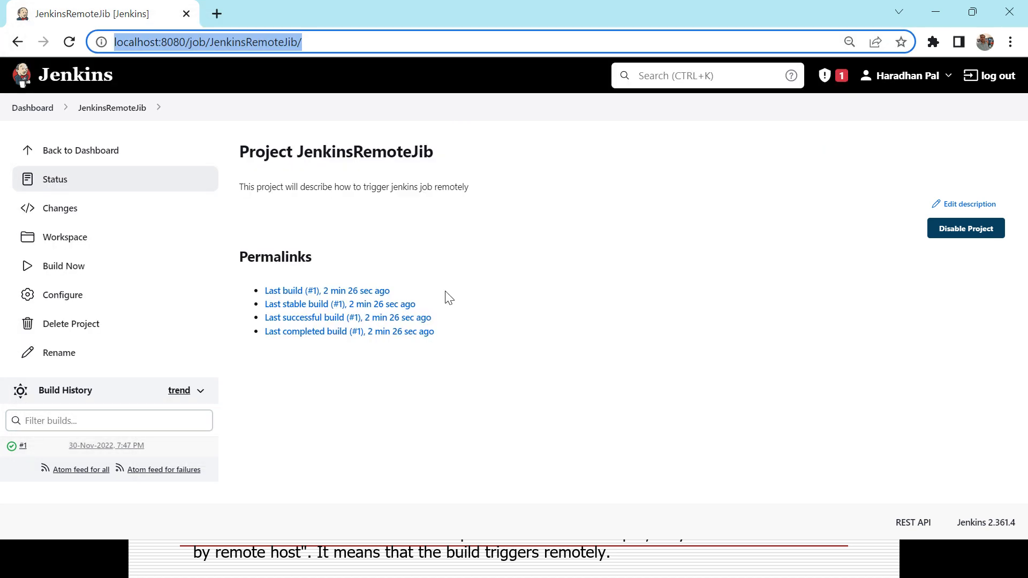
key(super+d)
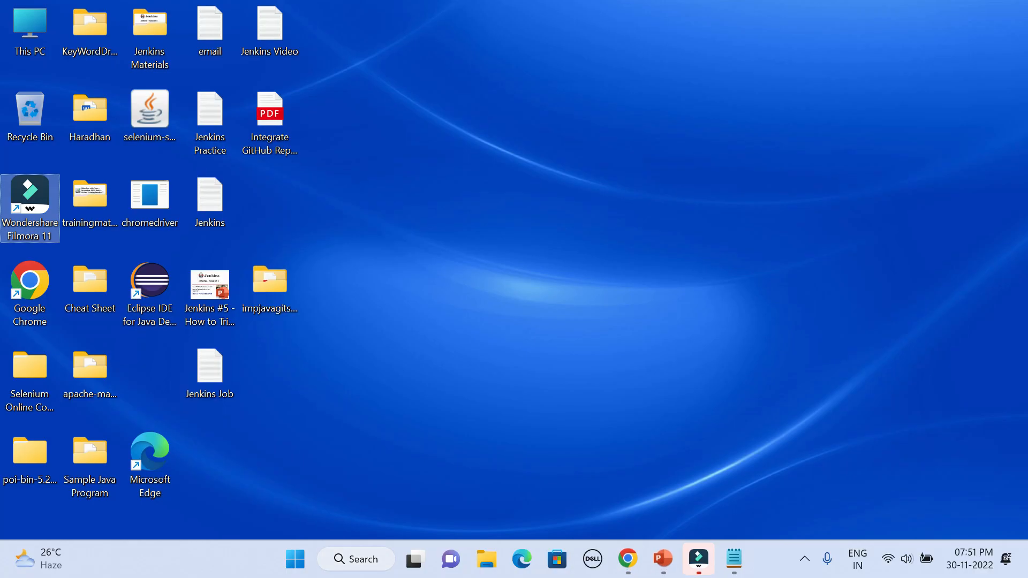
Step: Load the remote build URL in Microsoft Edge to trigger JenkinsRemoteJib
click(522, 560)
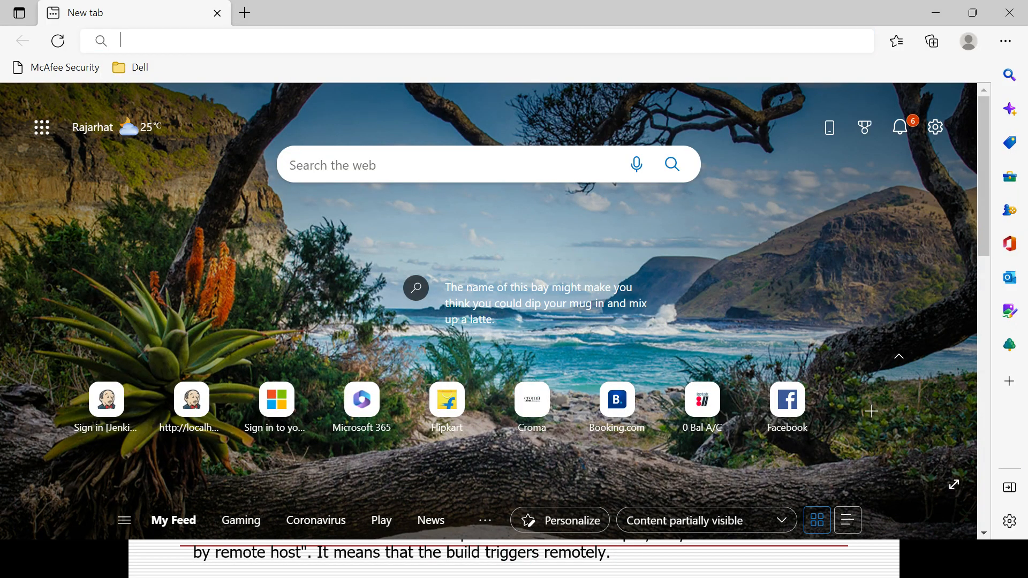
click(265, 40)
key(ctrl+v)
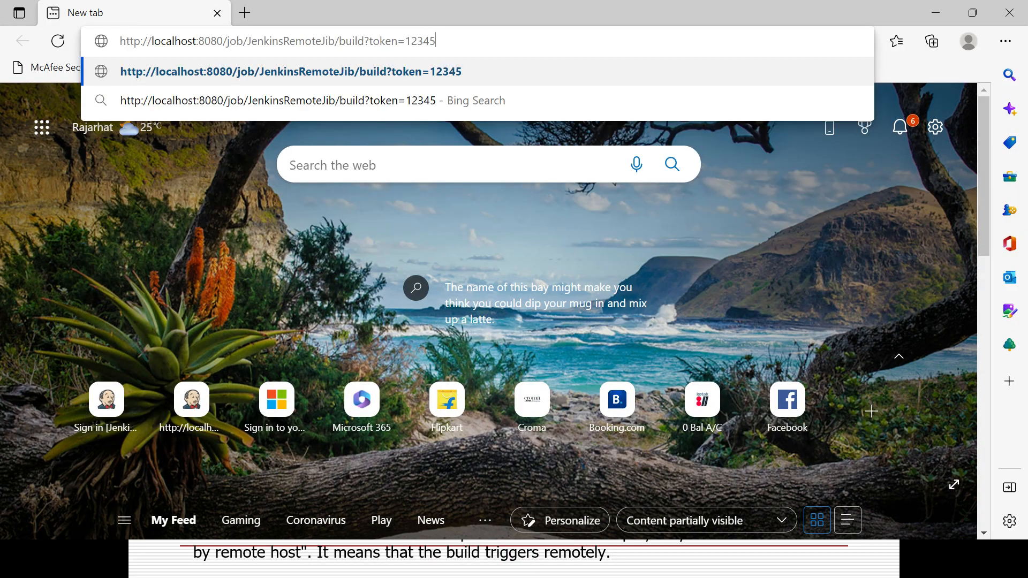
key(Return)
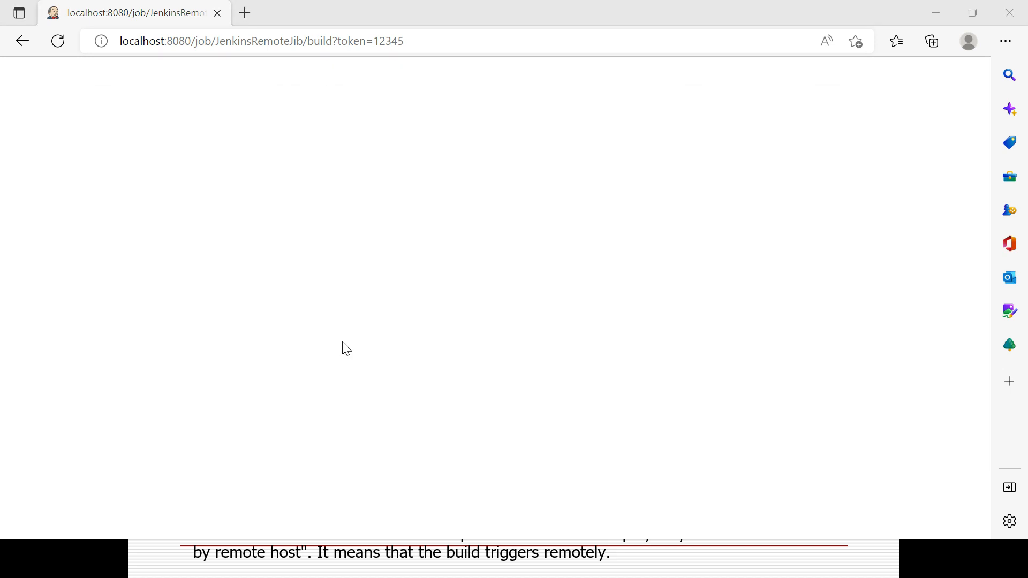
key(alt+Tab)
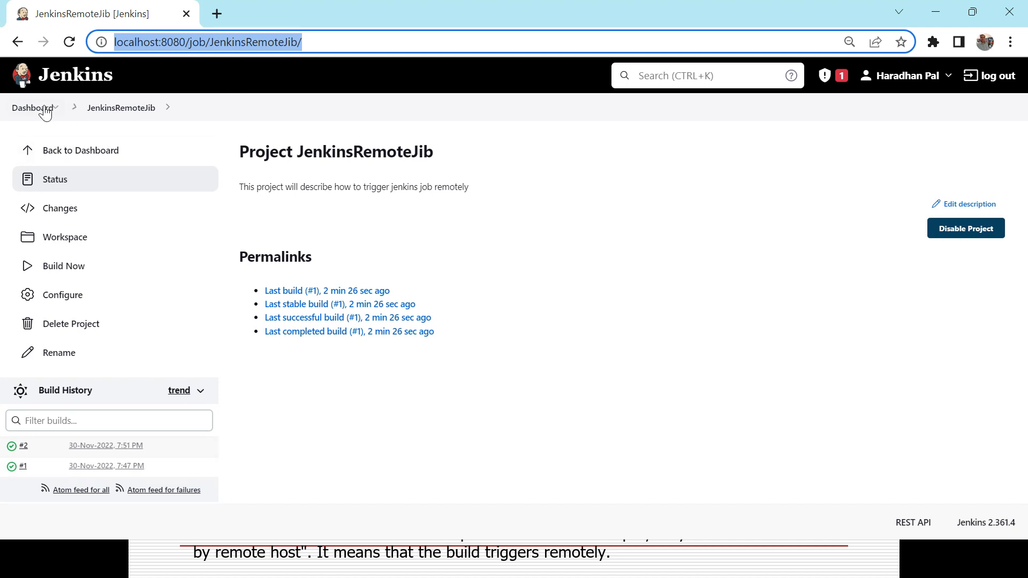
Step: Return to the dashboard and reopen JenkinsRemoteJib to confirm build #2 succeeded
click(45, 110)
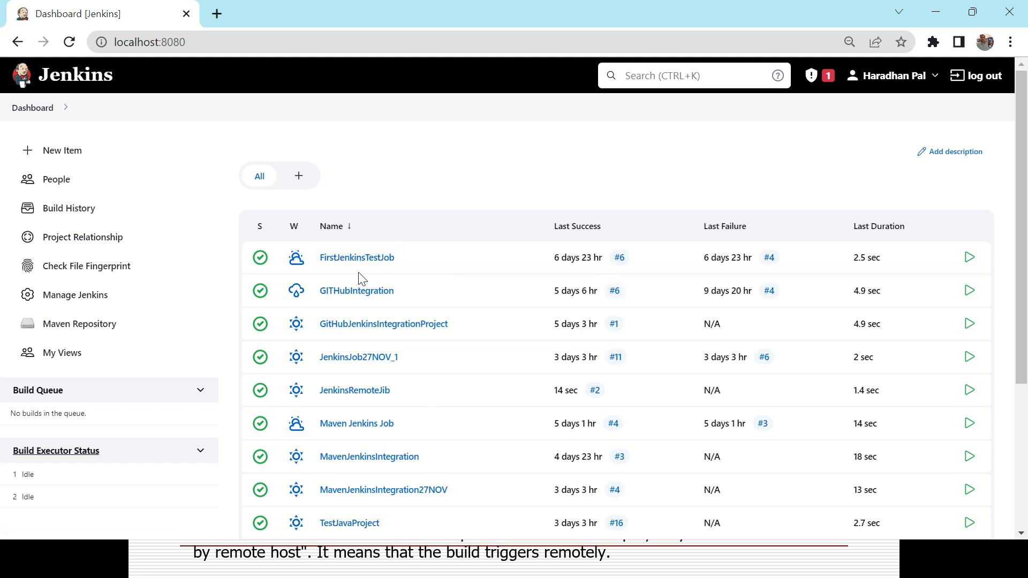
drag(1023, 230, 1016, 290)
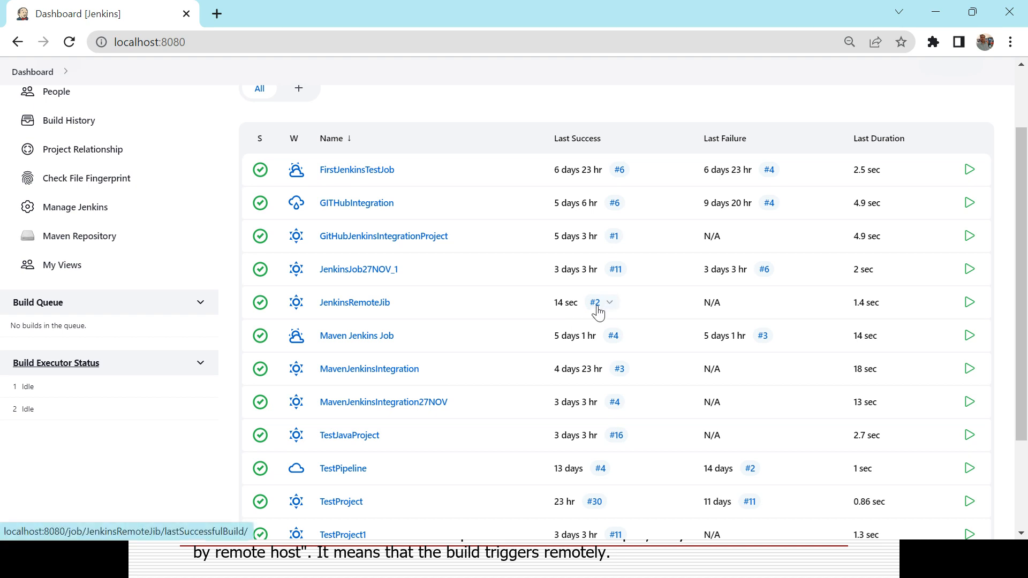
click(363, 303)
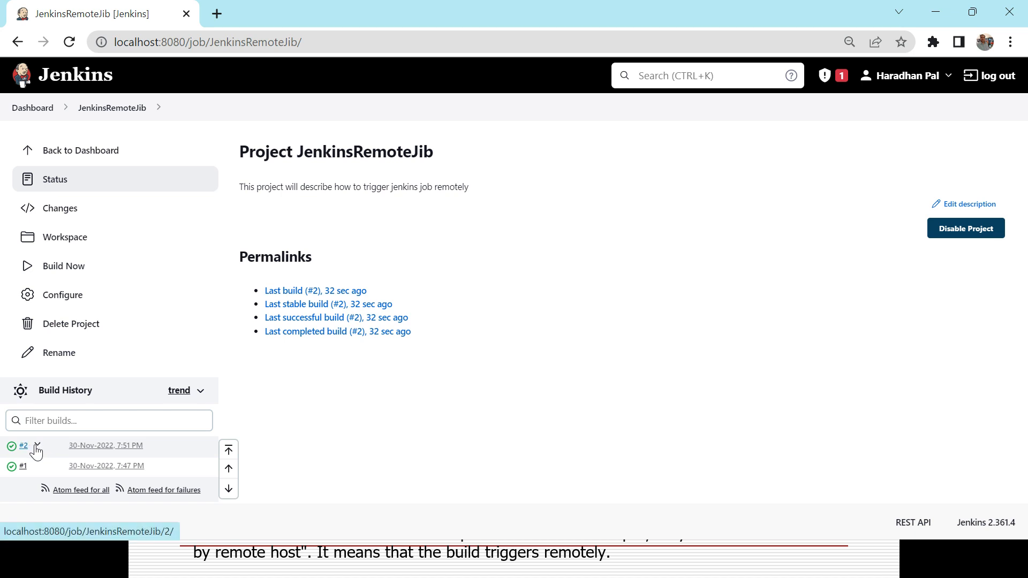
click(36, 445)
click(63, 498)
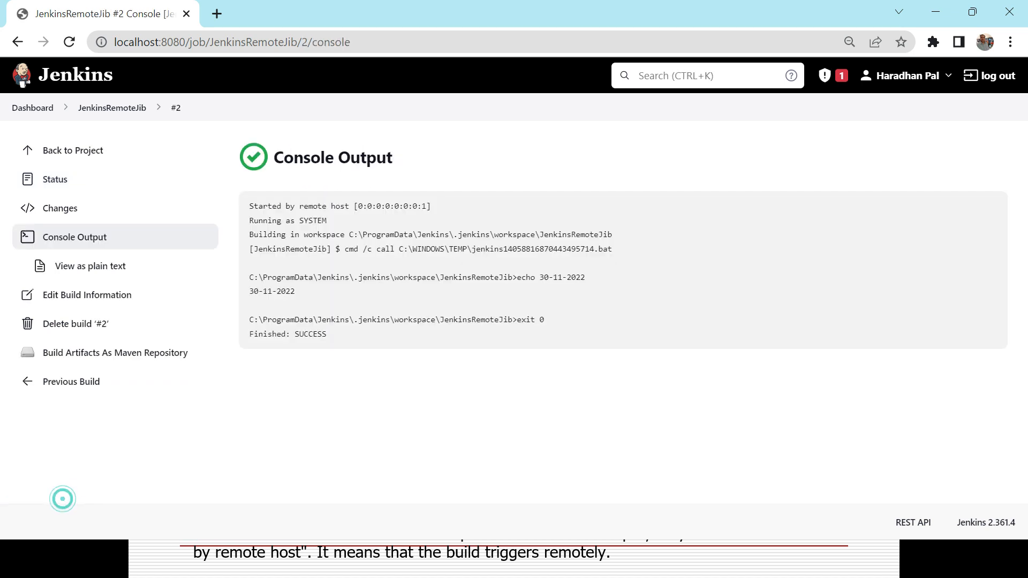
drag(248, 210, 459, 207)
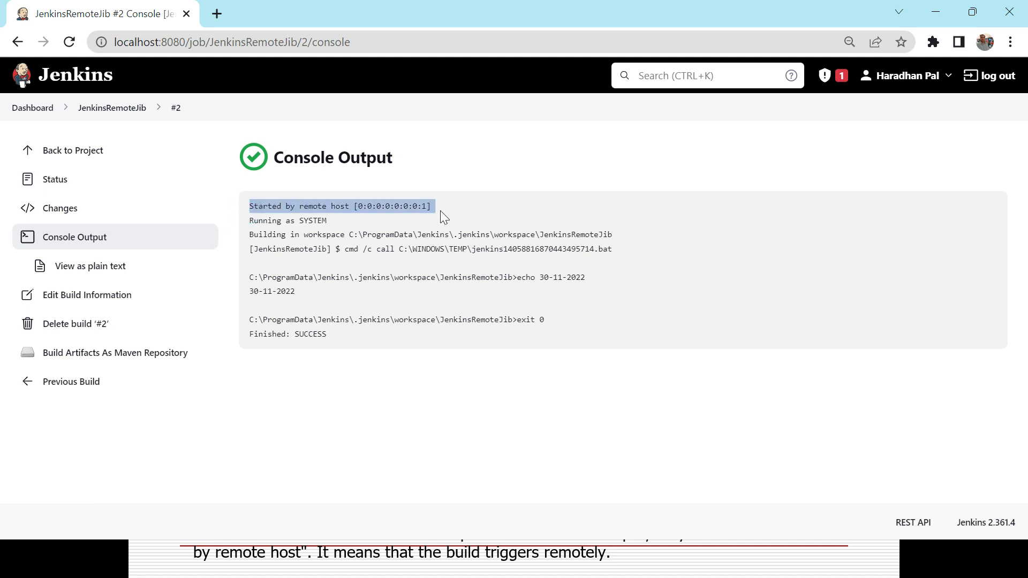
key(alt+Tab)
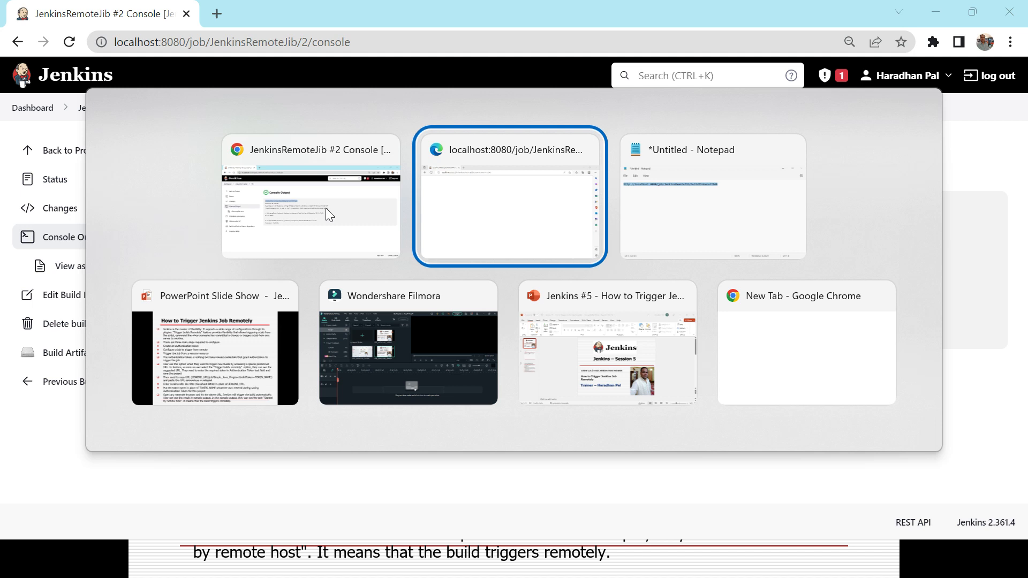
key(alt+Tab)
key(alt+Tab)
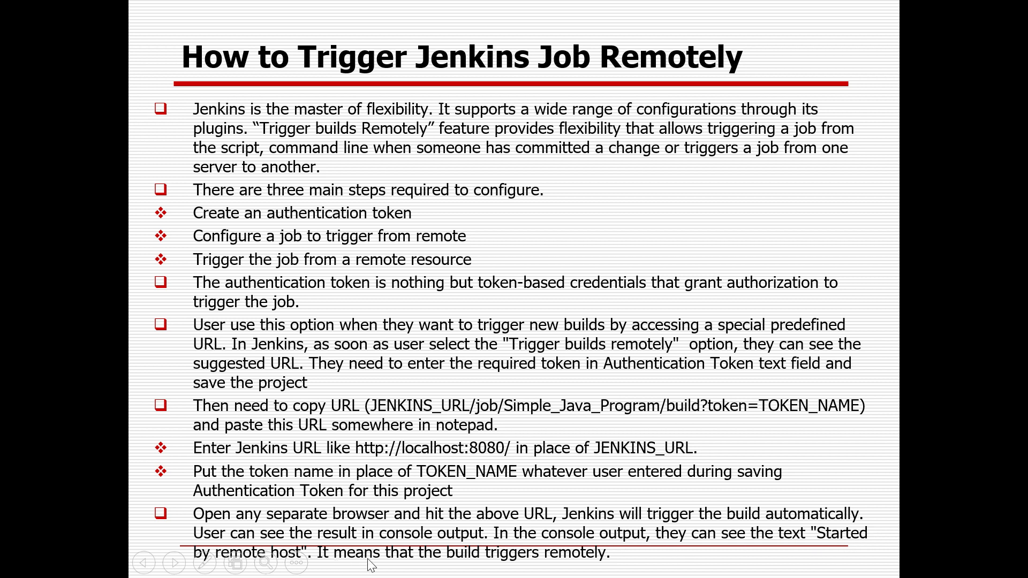
key(alt+Tab)
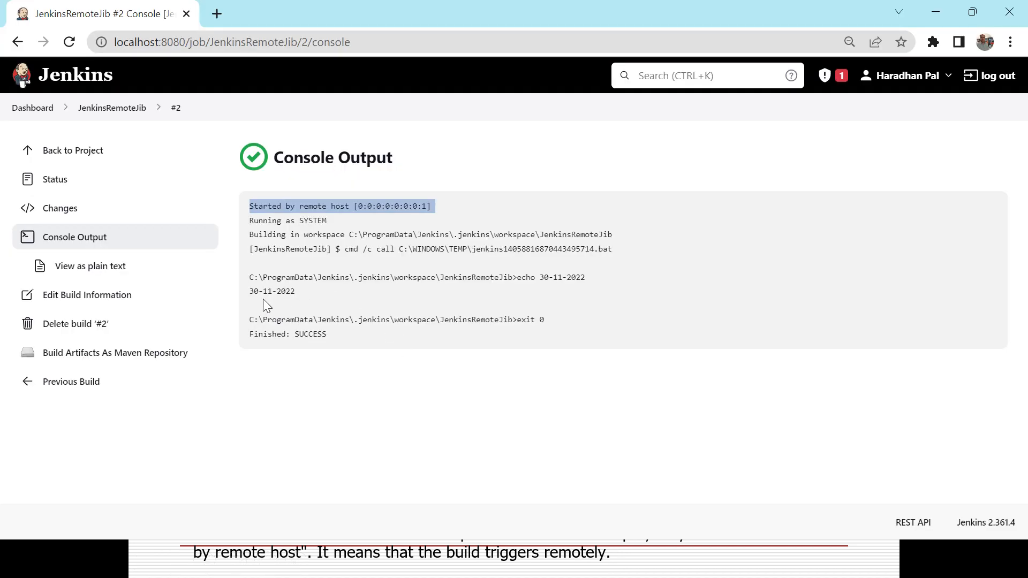
click(513, 289)
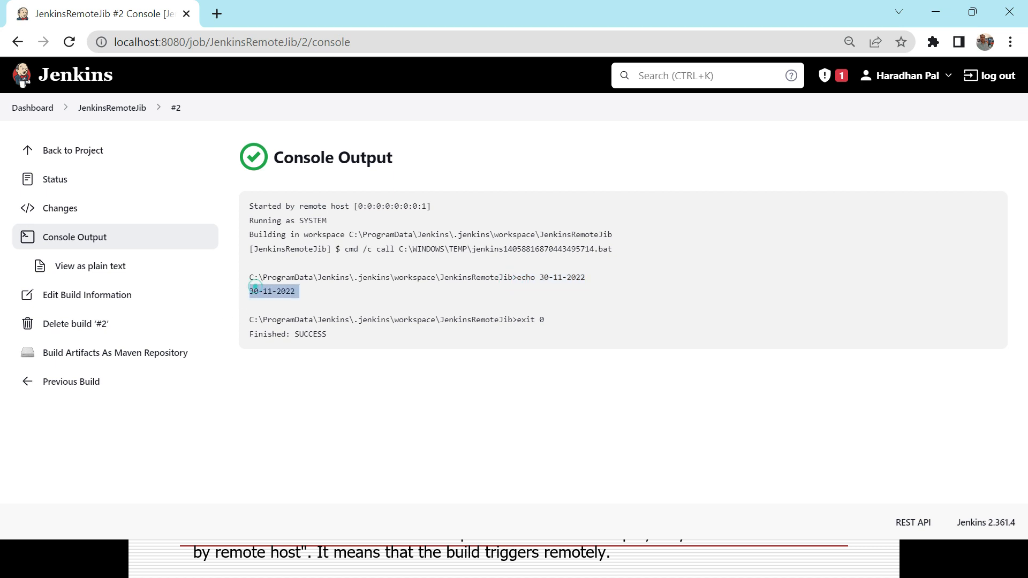
double_click(314, 330)
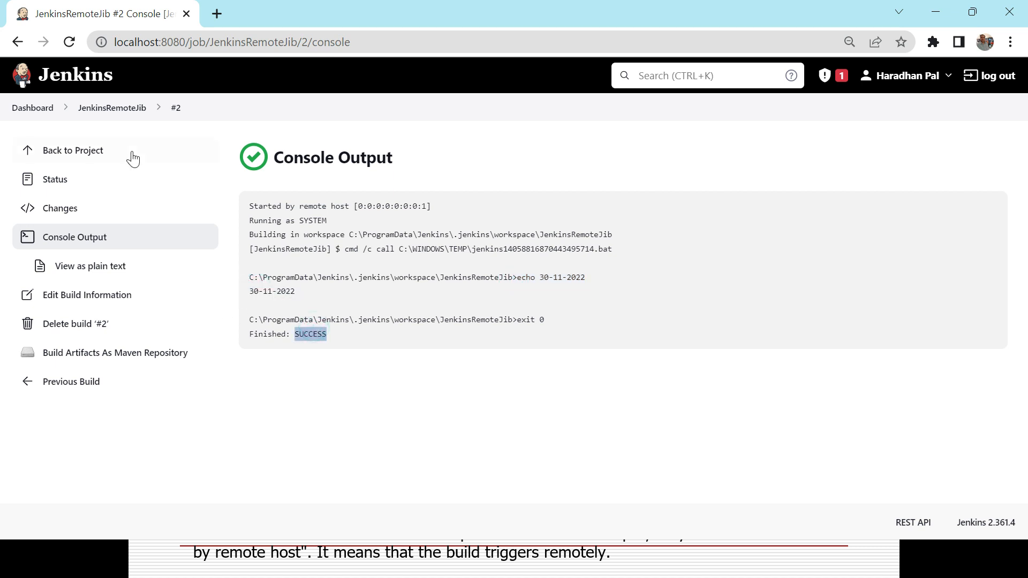
click(18, 42)
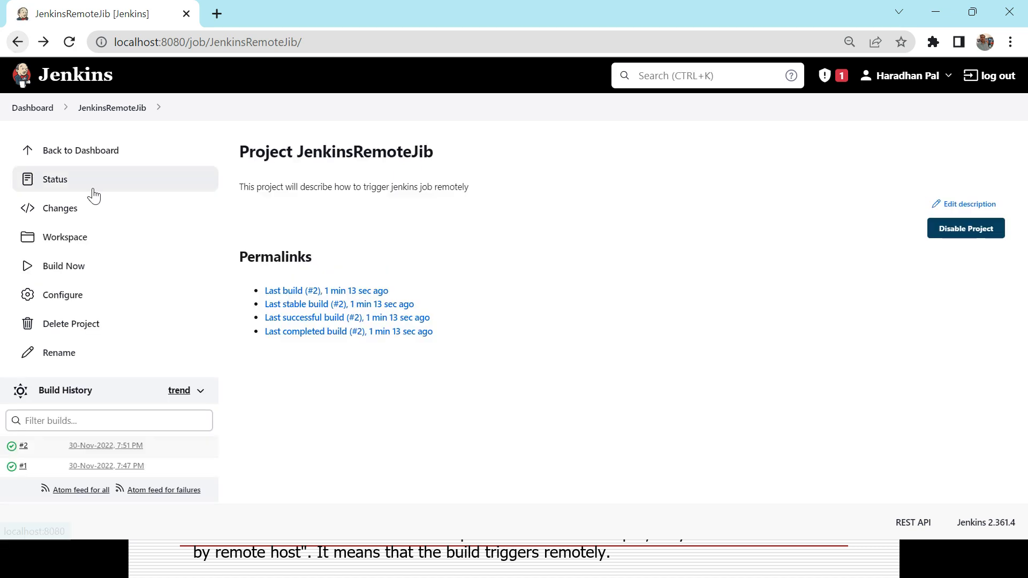
key(alt+Tab)
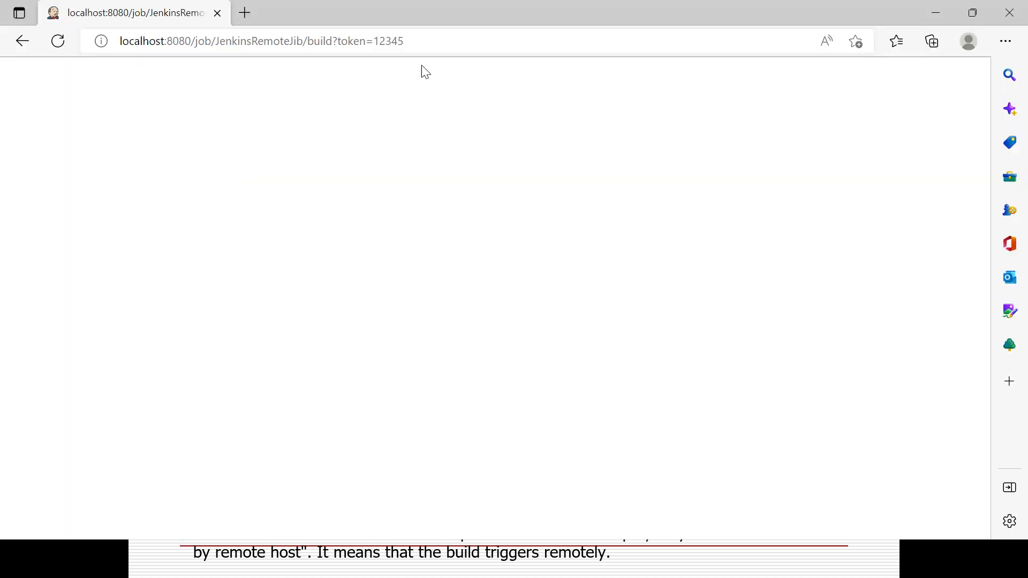
Step: Request the remote build?token URL again in Edge to trigger another JenkinsRemoteJib build
click(425, 42)
key(Return)
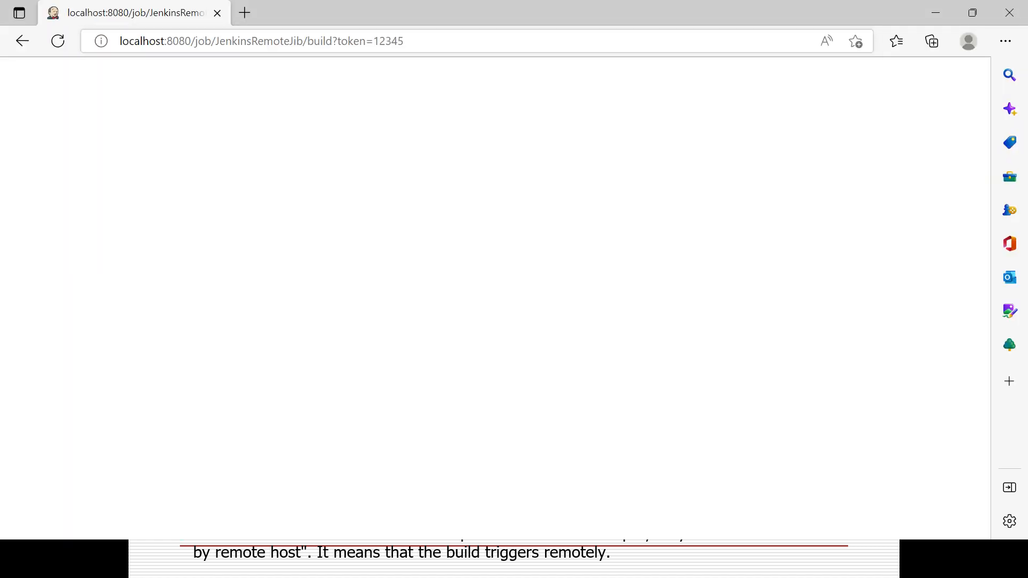
key(alt+Tab)
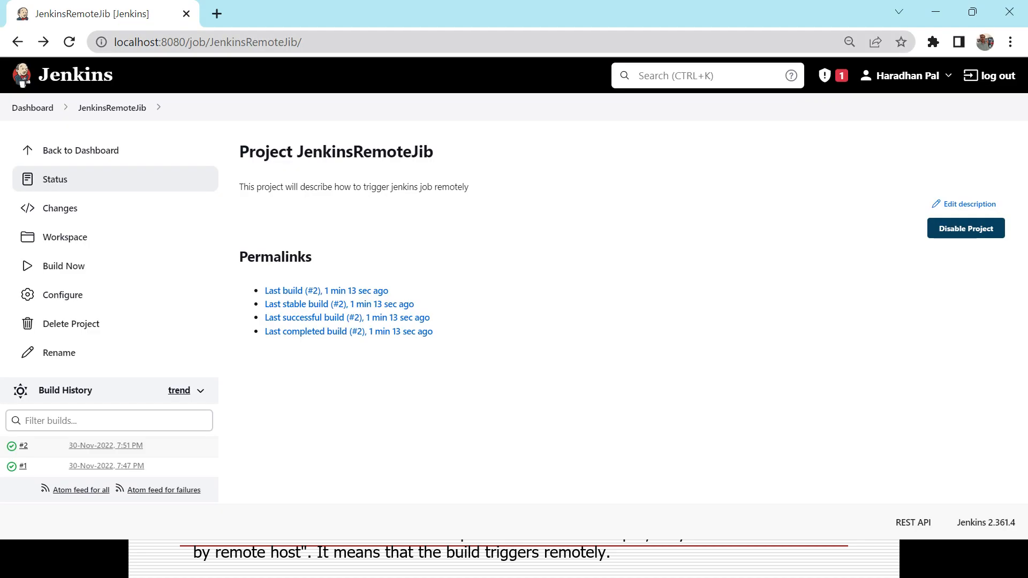
Step: Reload the JenkinsRemoteJib project page to show new build #3 and its actions menu
click(335, 41)
key(Return)
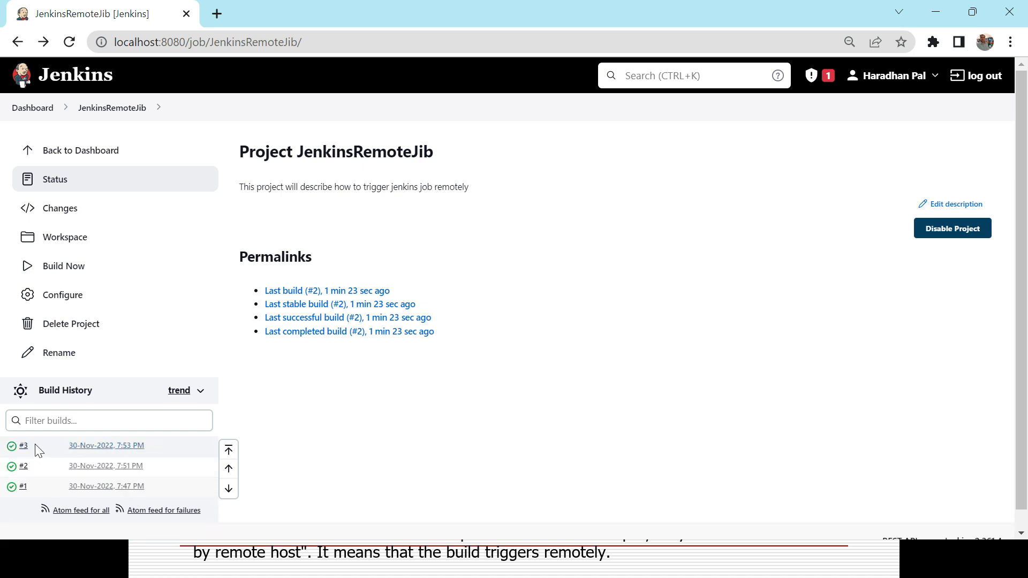
click(32, 445)
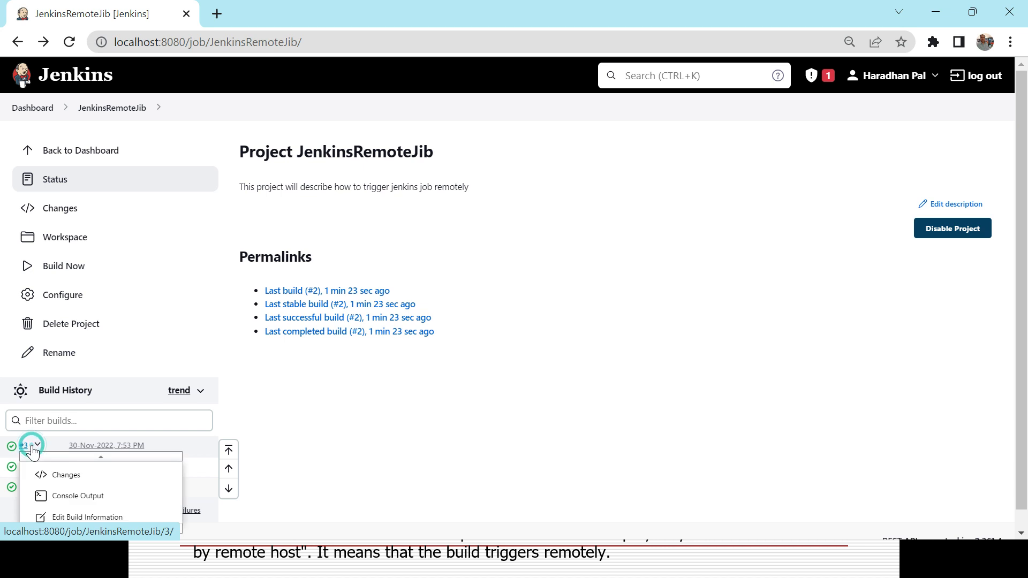
Step: Confirm build #3's console output says 'Started by remote host', then return to the project page
click(66, 497)
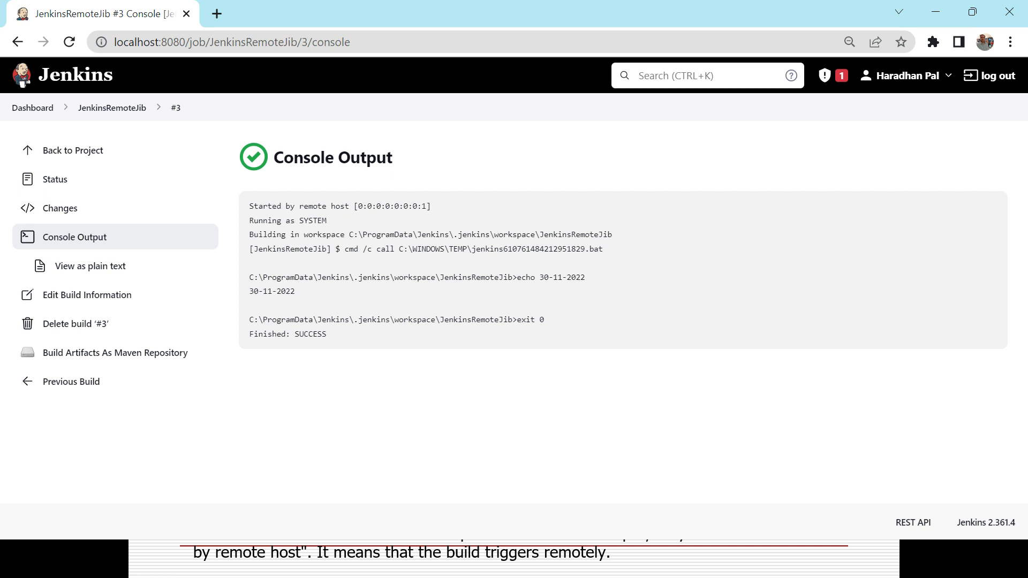
triple_click(309, 207)
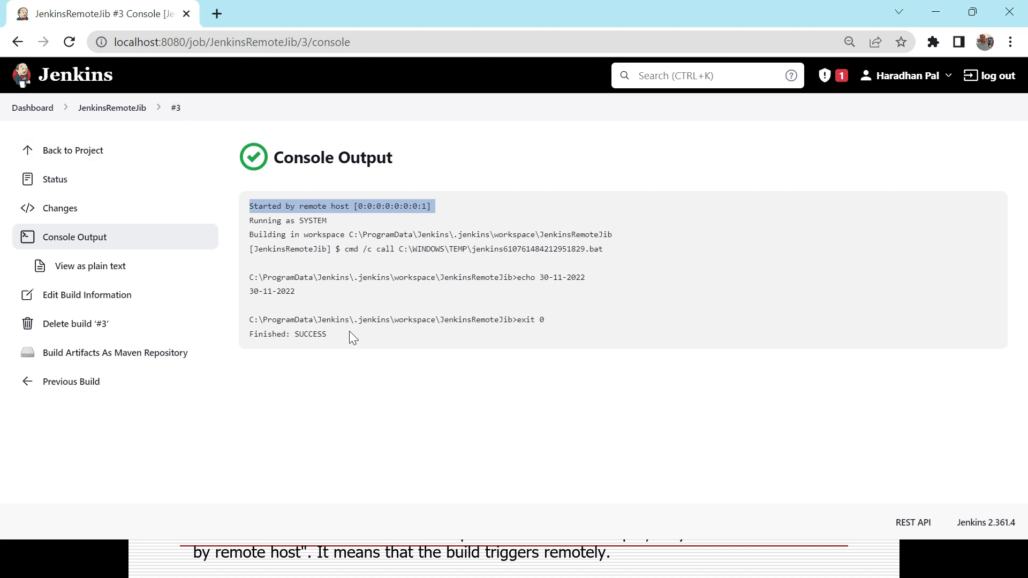
click(114, 107)
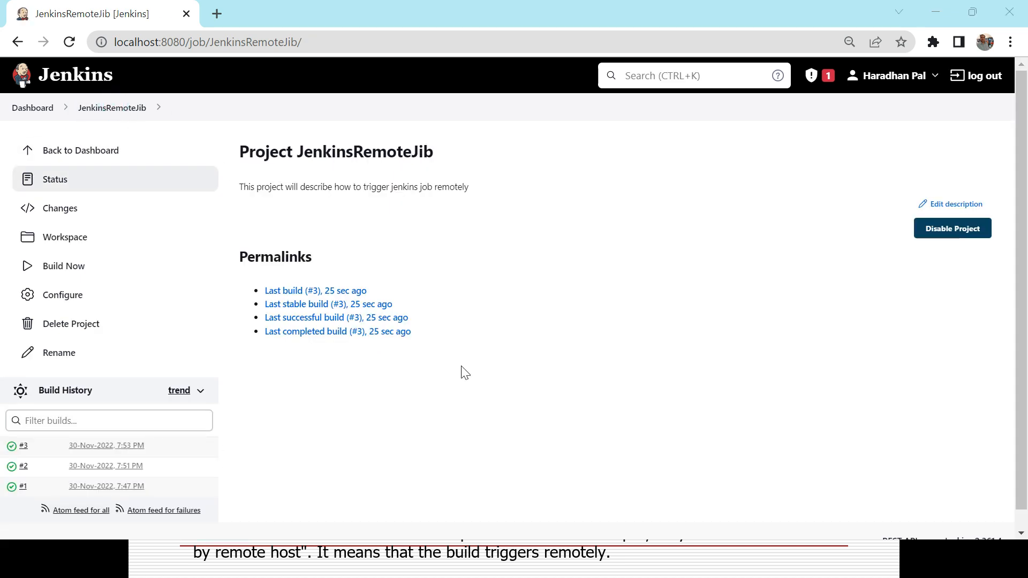
key(alt+Tab)
key(alt+Tab)
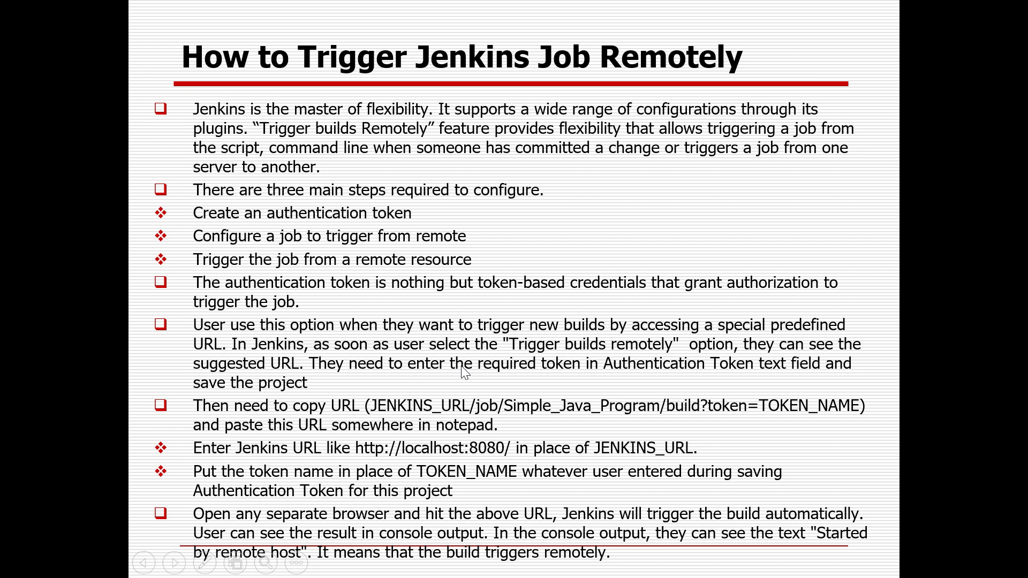